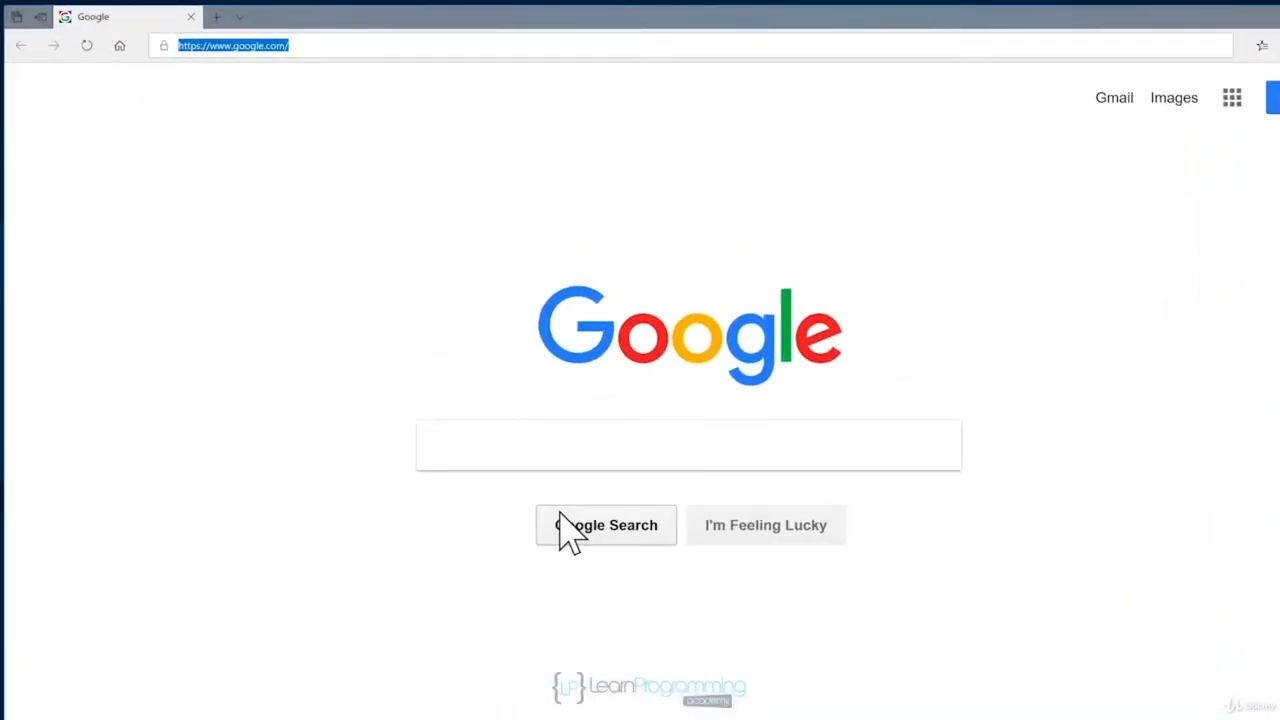
- Go to jetbrains.com and open the download page for IntelliJ IDEA
{"action": "type", "text": "jetbr"}
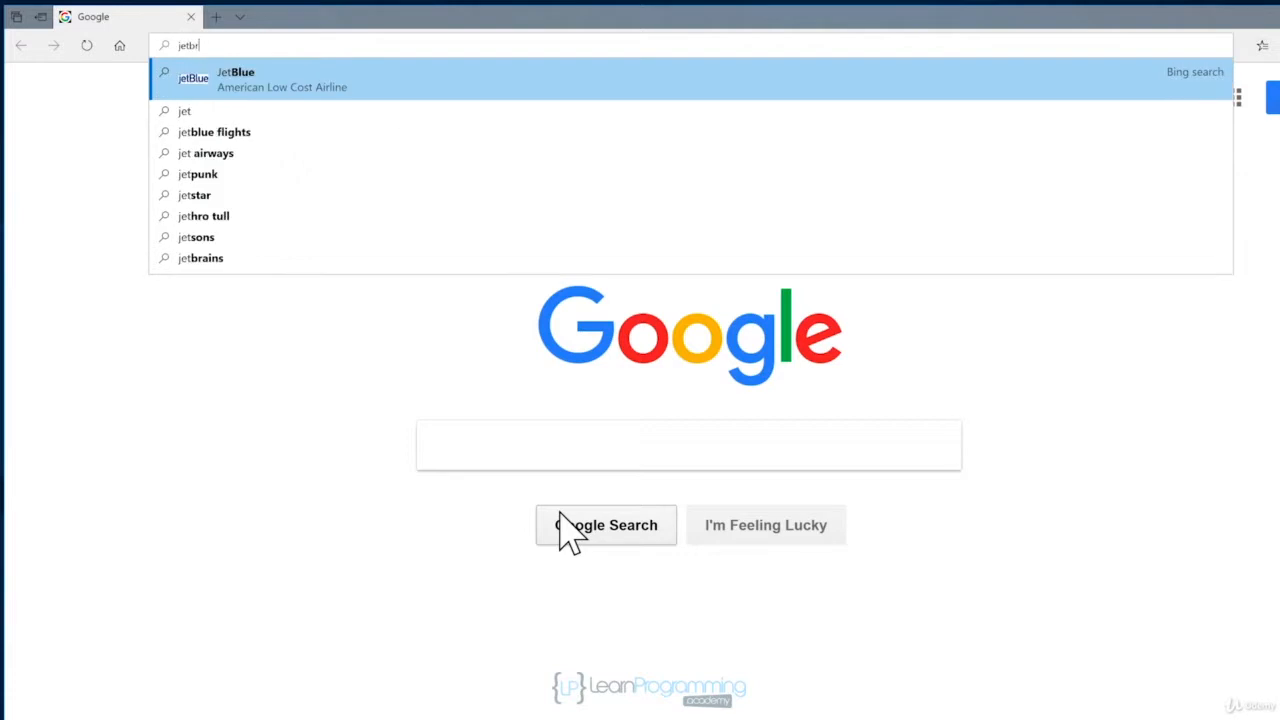
{"action": "type", "text": "ains.com"}
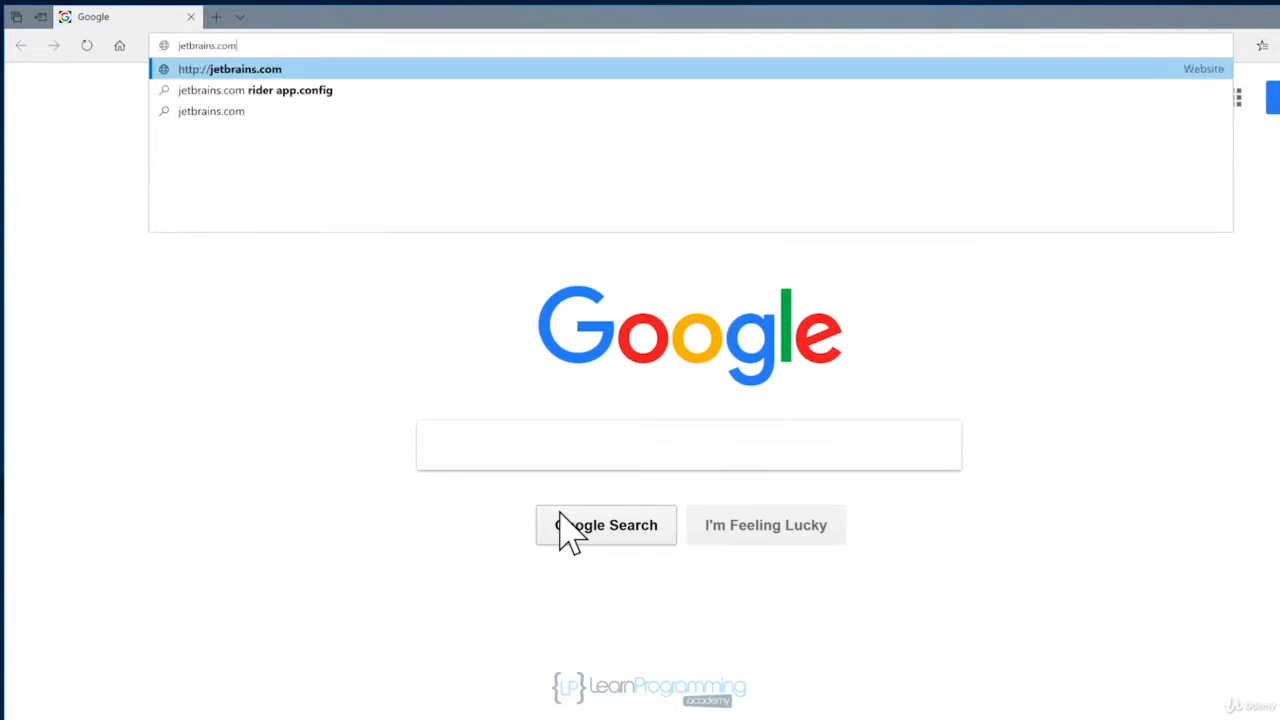
{"action": "key", "text": "Return"}
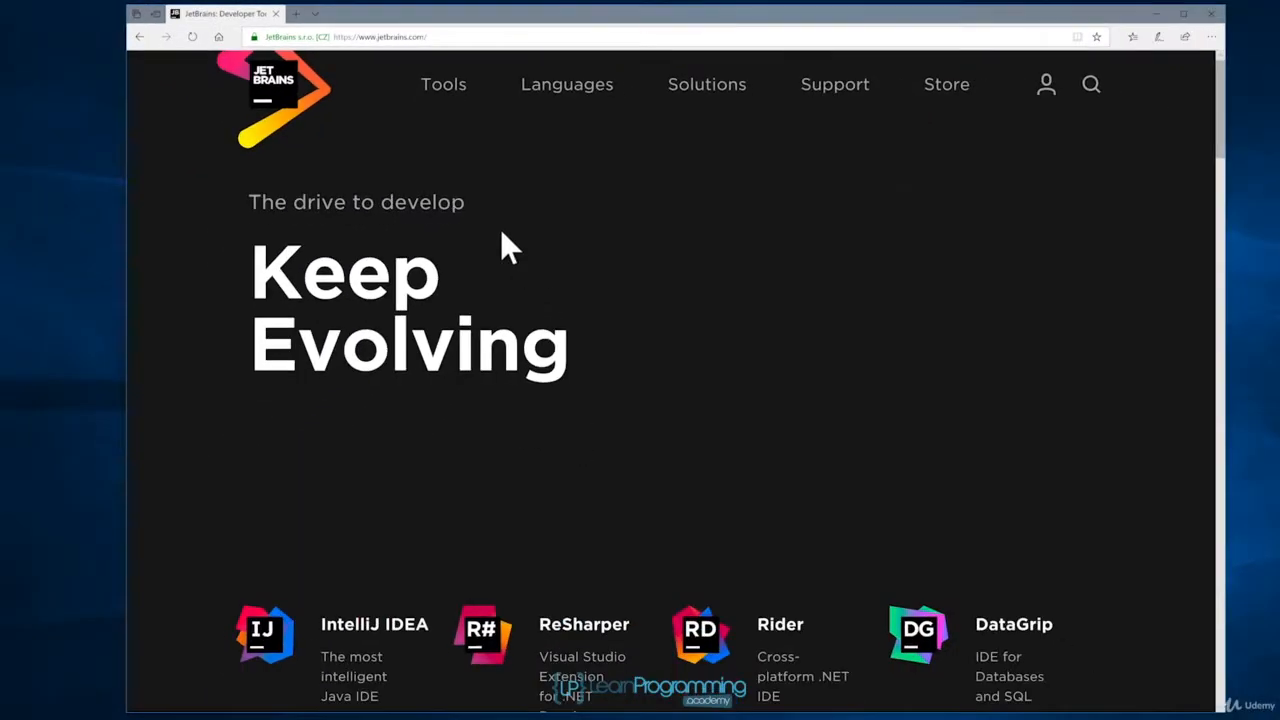
{"action": "mouse_move", "coordinate": [449, 90]}
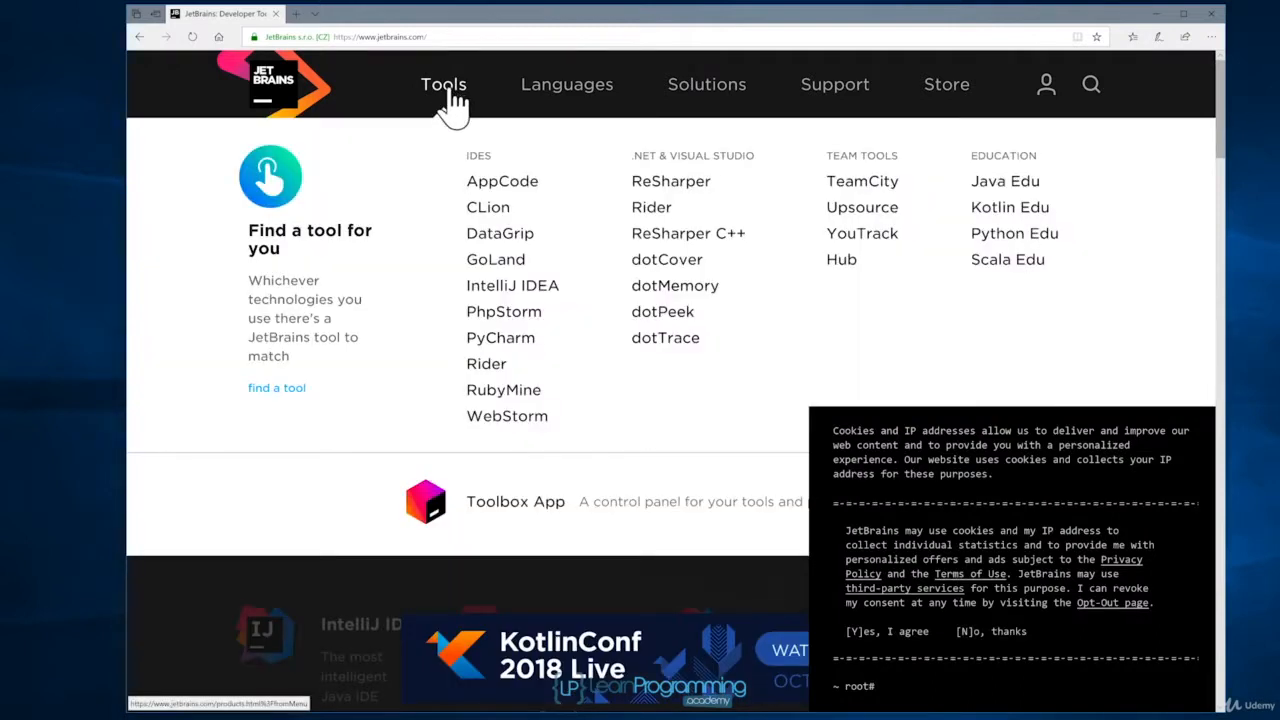
{"action": "left_click", "coordinate": [522, 288]}
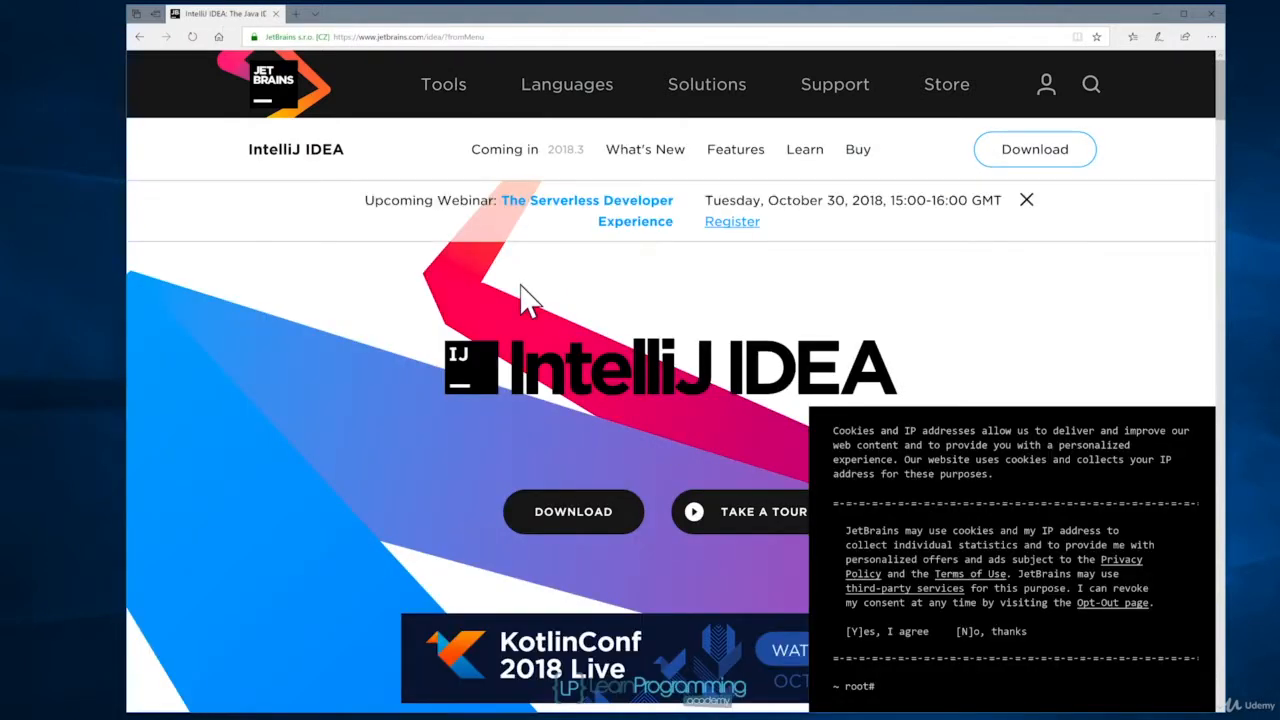
{"action": "left_click", "coordinate": [576, 515]}
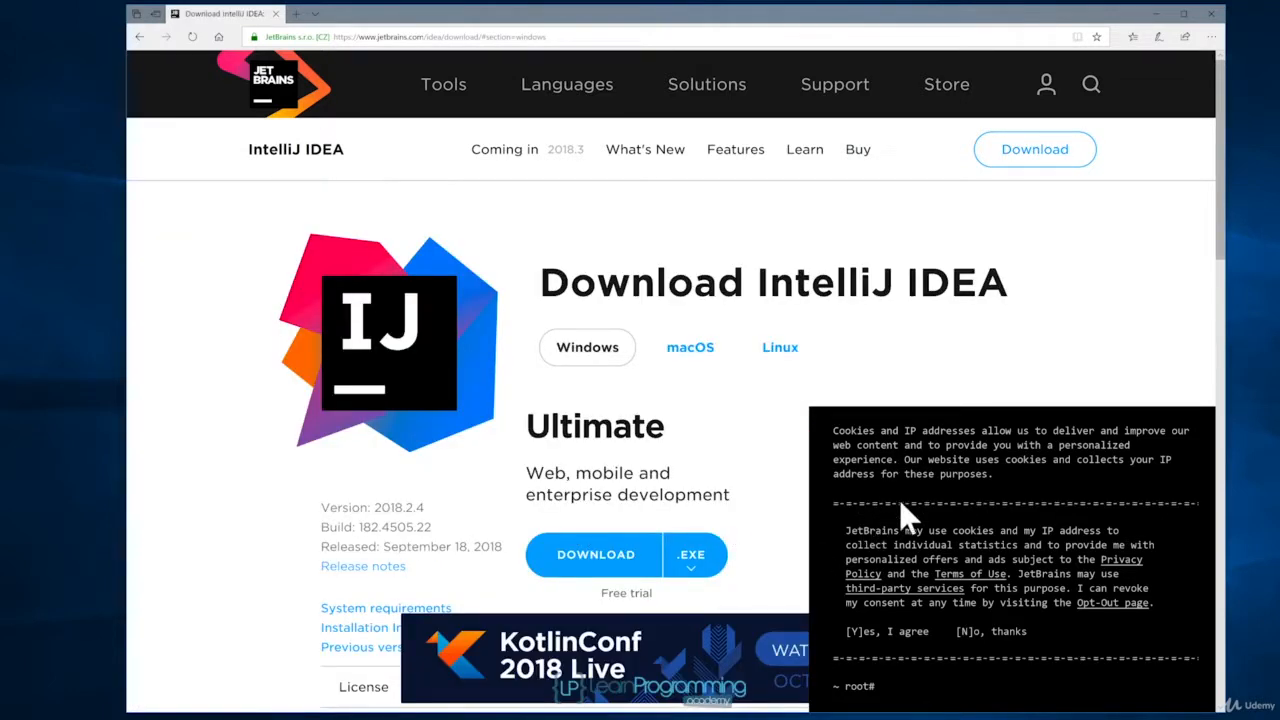
- Agree to the cookie notice, then download the Windows .exe of the IntelliJ IDEA Community edition and run it
{"action": "left_click", "coordinate": [866, 631]}
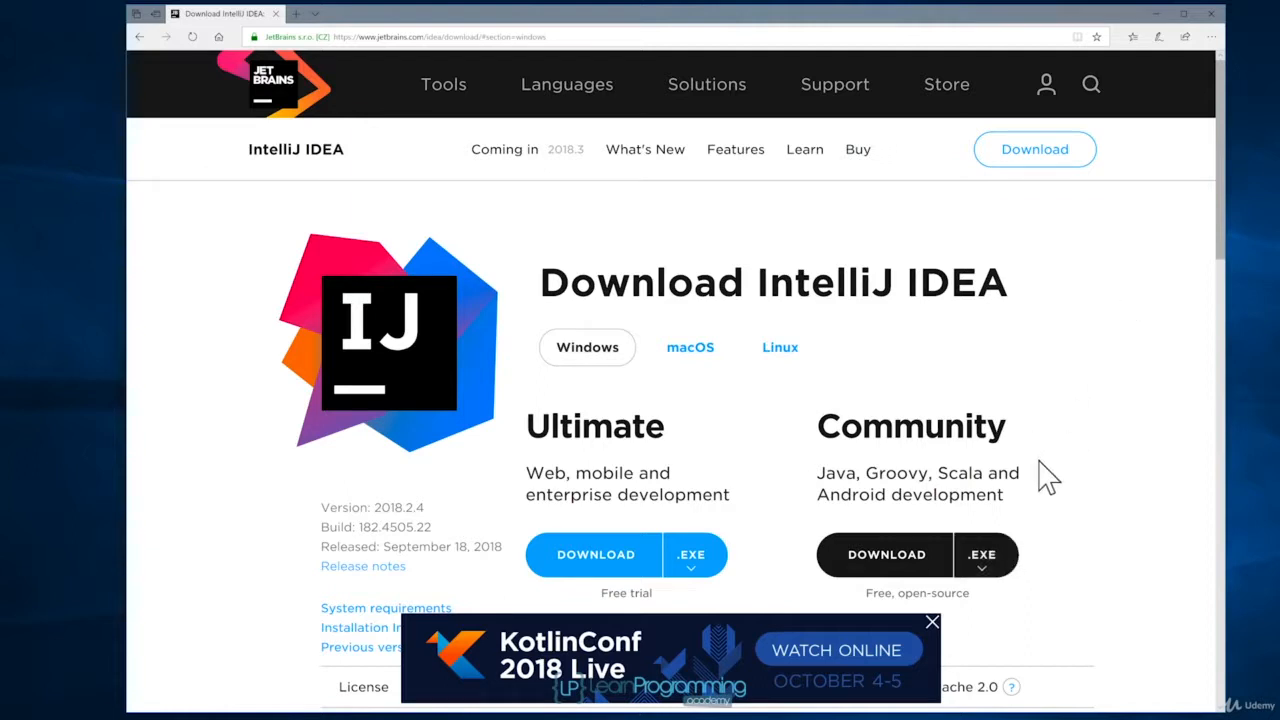
{"action": "scroll", "coordinate": [1070, 477], "scroll_direction": "down", "scroll_amount": 1}
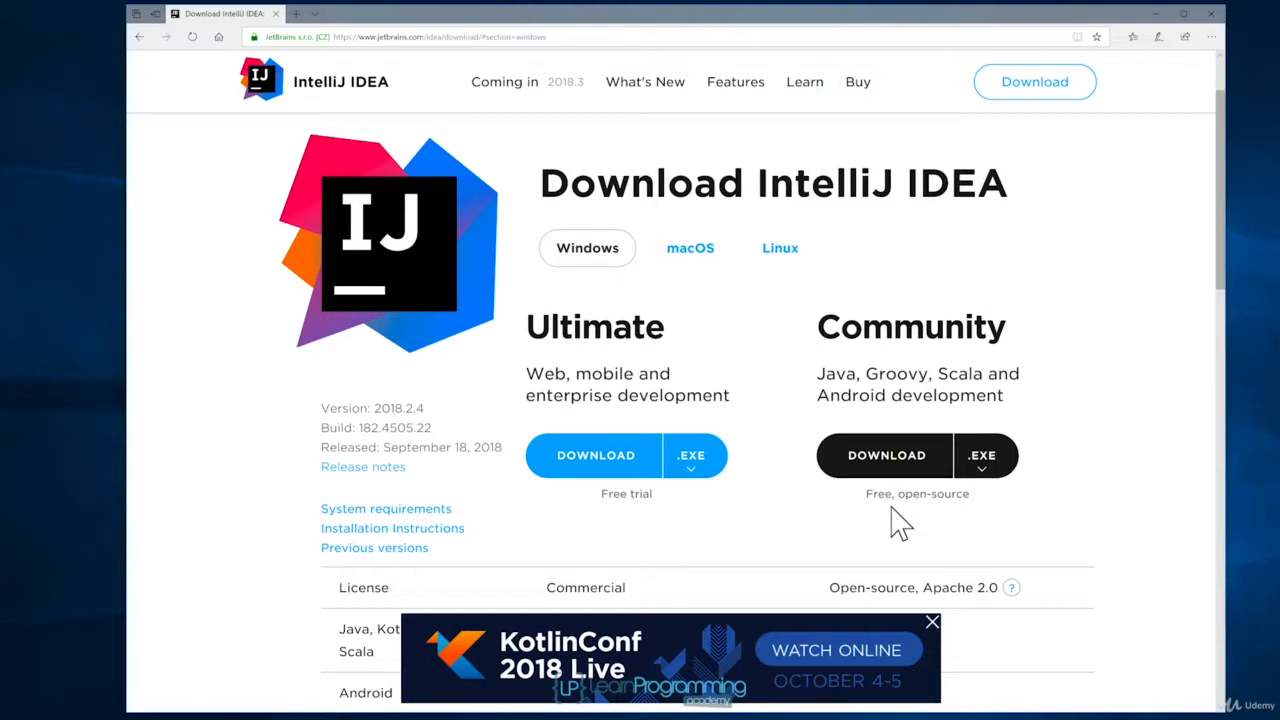
{"action": "left_click", "coordinate": [881, 458]}
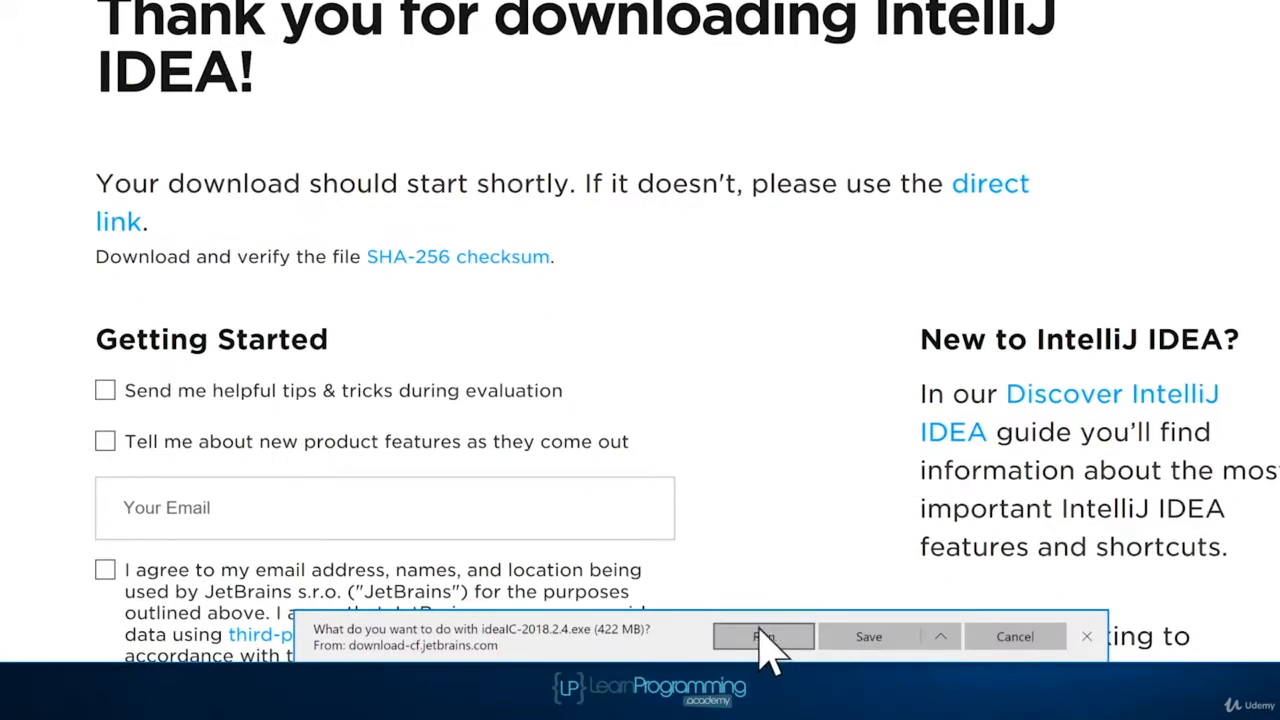
{"action": "left_click", "coordinate": [763, 637]}
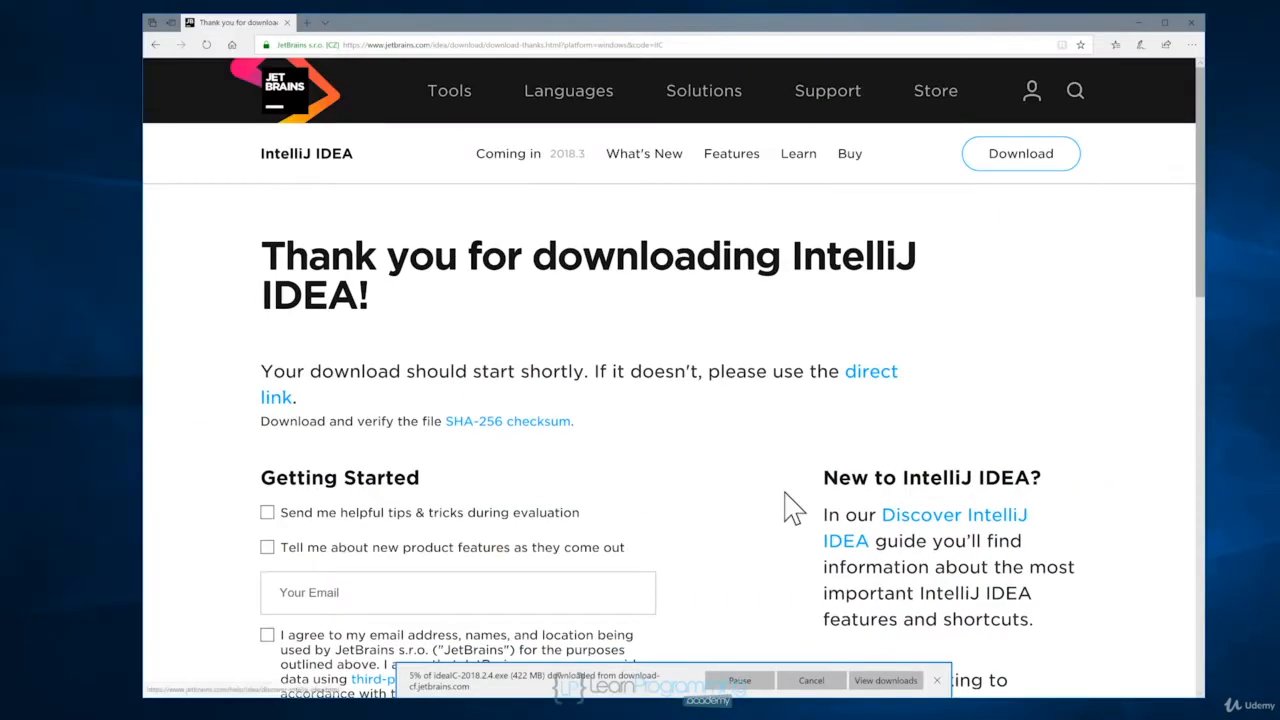
- Return to the download page and compare the features of the Ultimate and Community editions in the table
{"action": "left_click", "coordinate": [155, 45]}
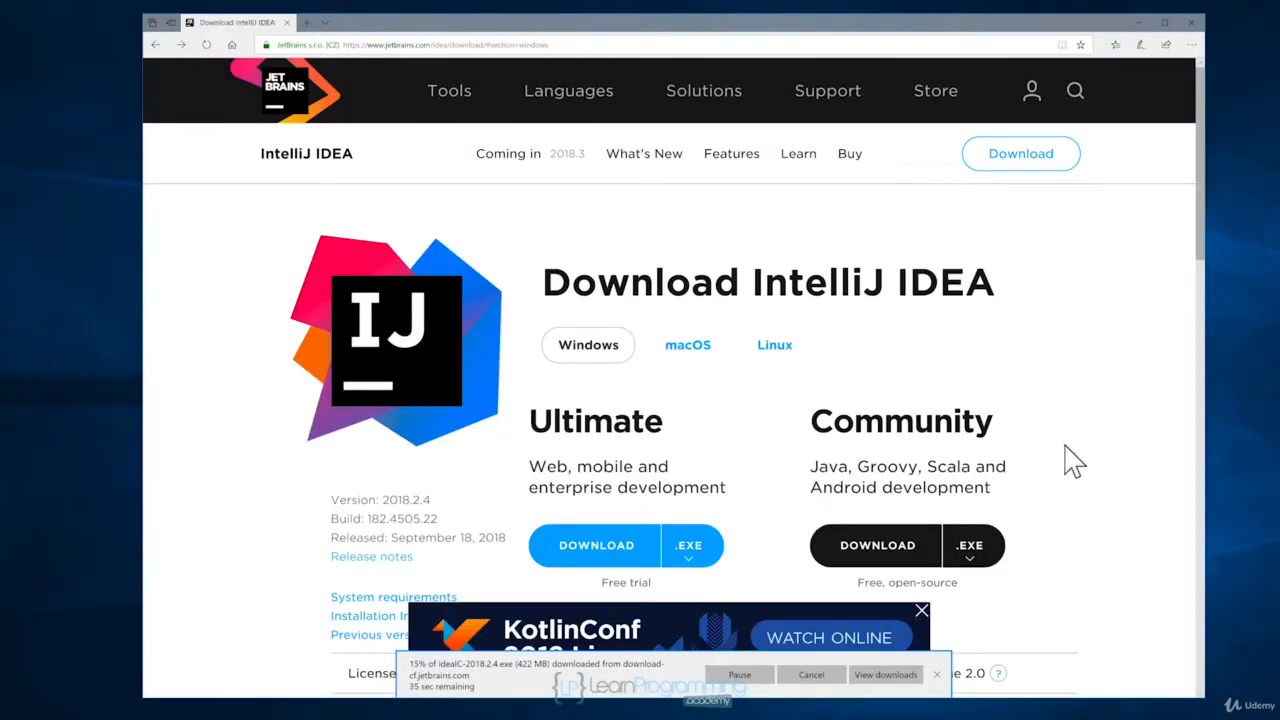
{"action": "scroll", "coordinate": [1072, 462], "scroll_direction": "down", "scroll_amount": 5}
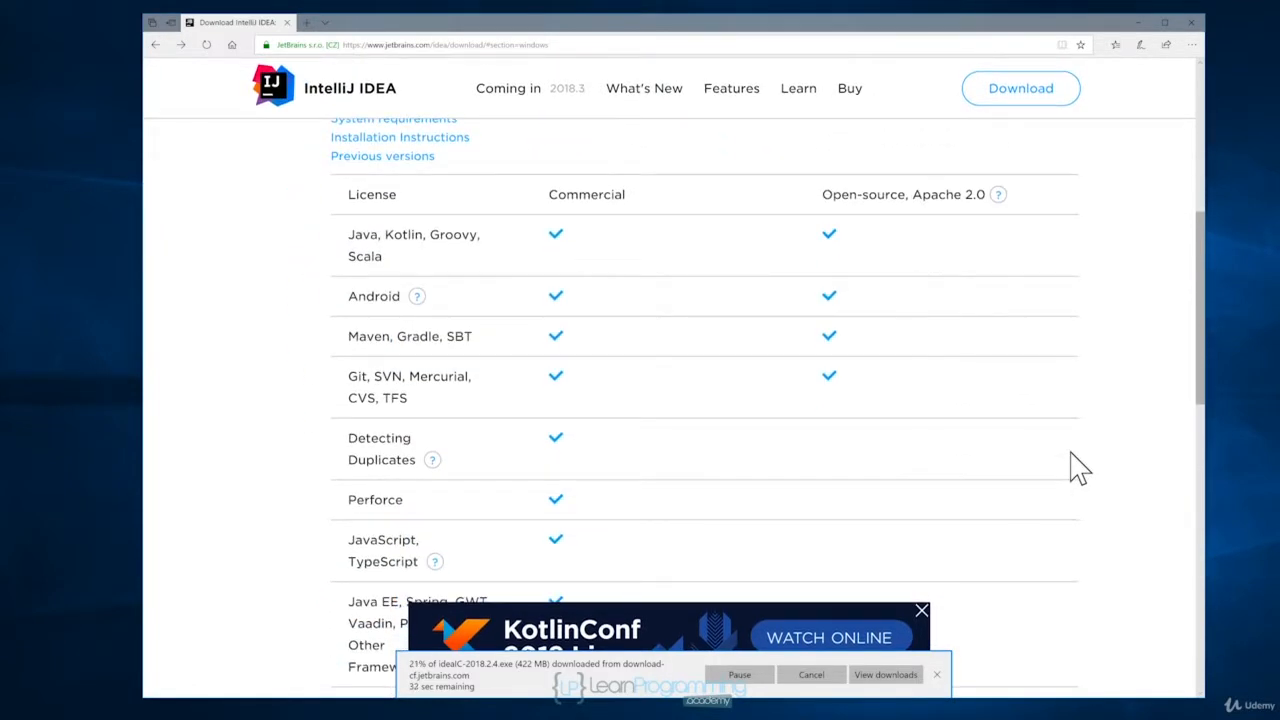
{"action": "scroll", "coordinate": [1078, 468], "scroll_direction": "up", "scroll_amount": 4}
{"action": "scroll", "coordinate": [1078, 468], "scroll_direction": "down", "scroll_amount": 2}
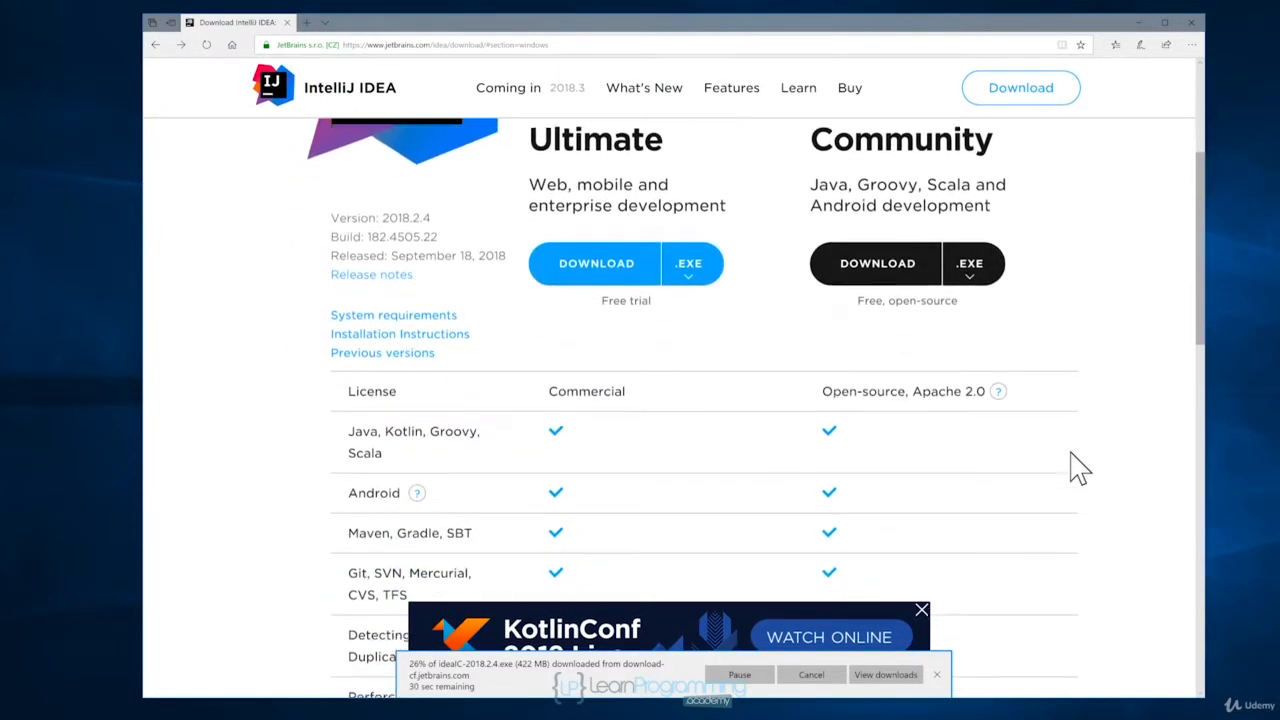
{"action": "scroll", "coordinate": [1078, 468], "scroll_direction": "down", "scroll_amount": 2}
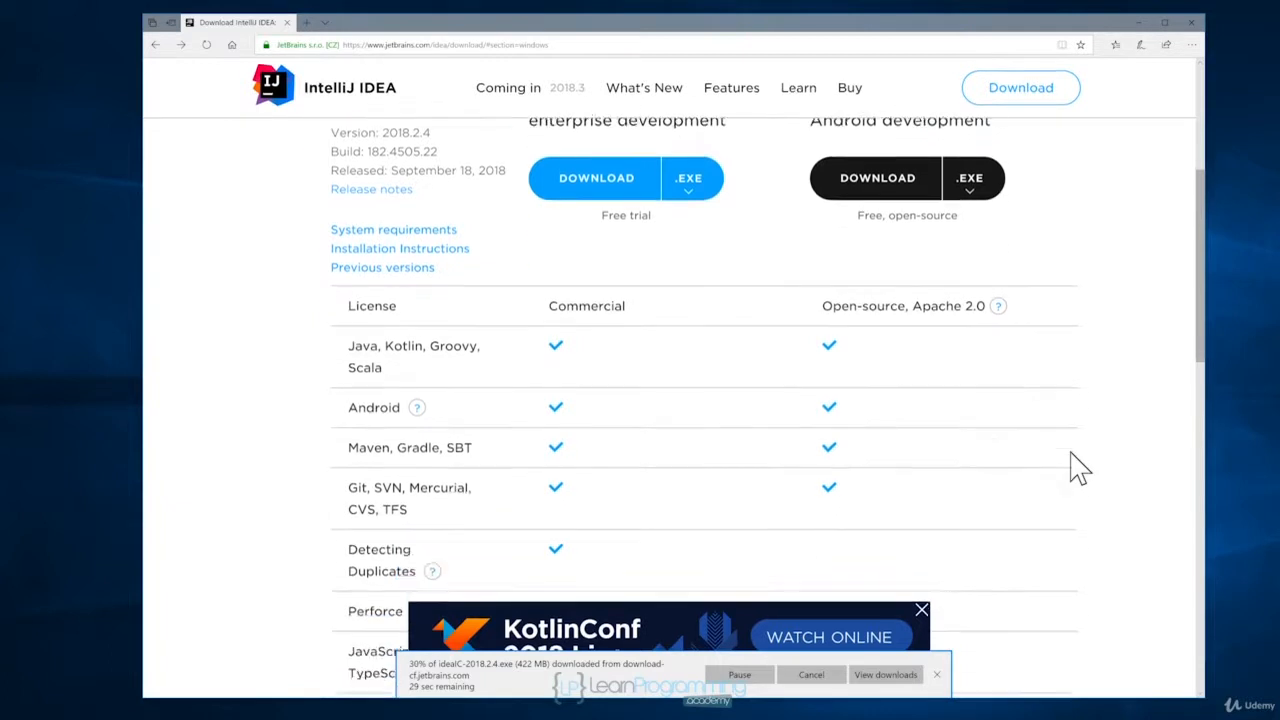
{"action": "scroll", "coordinate": [1078, 468], "scroll_direction": "down", "scroll_amount": 3}
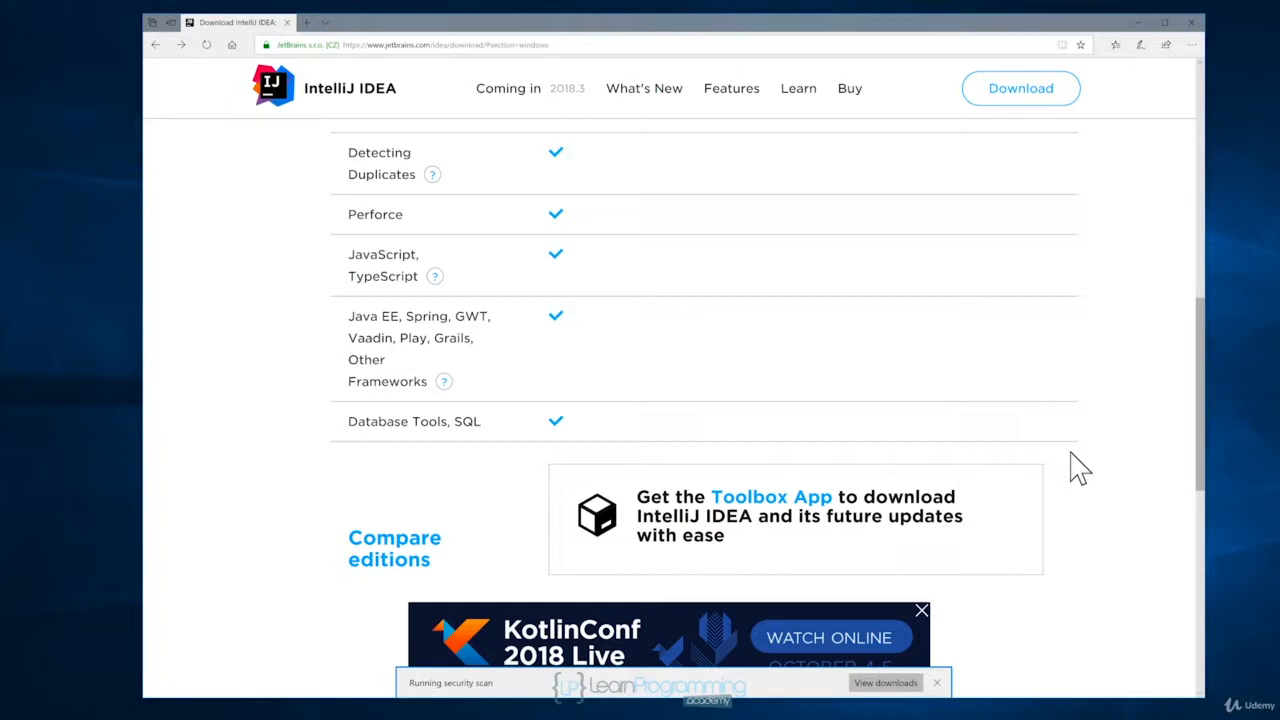
- Close the browser, authorize the installer, and proceed through setup with the default destination folder
{"action": "left_click", "coordinate": [1192, 26]}
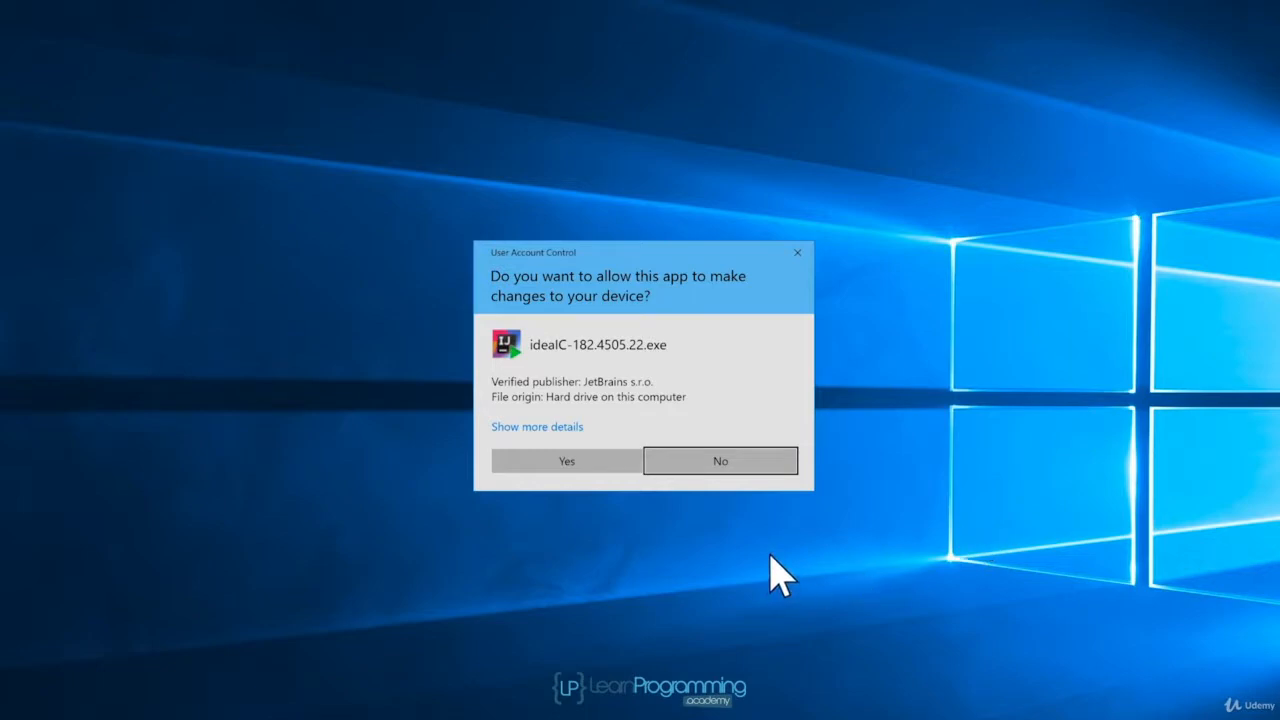
{"action": "left_click", "coordinate": [600, 470]}
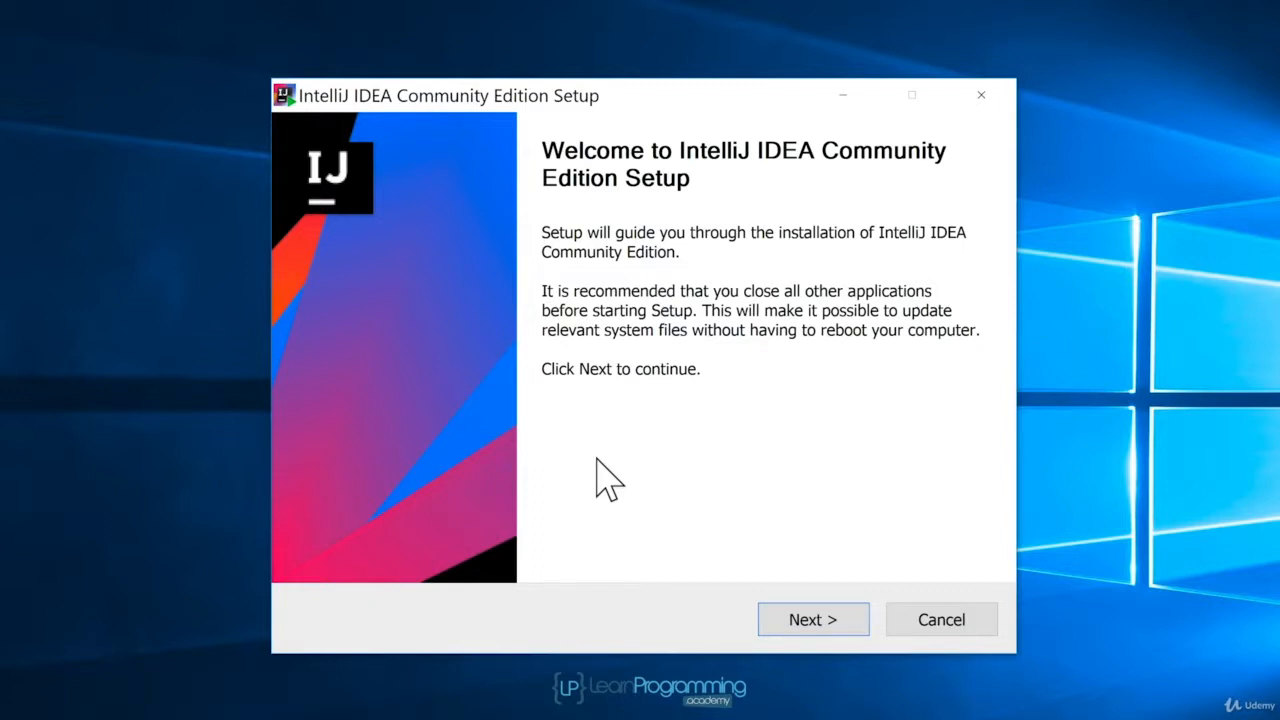
{"action": "left_click", "coordinate": [857, 626]}
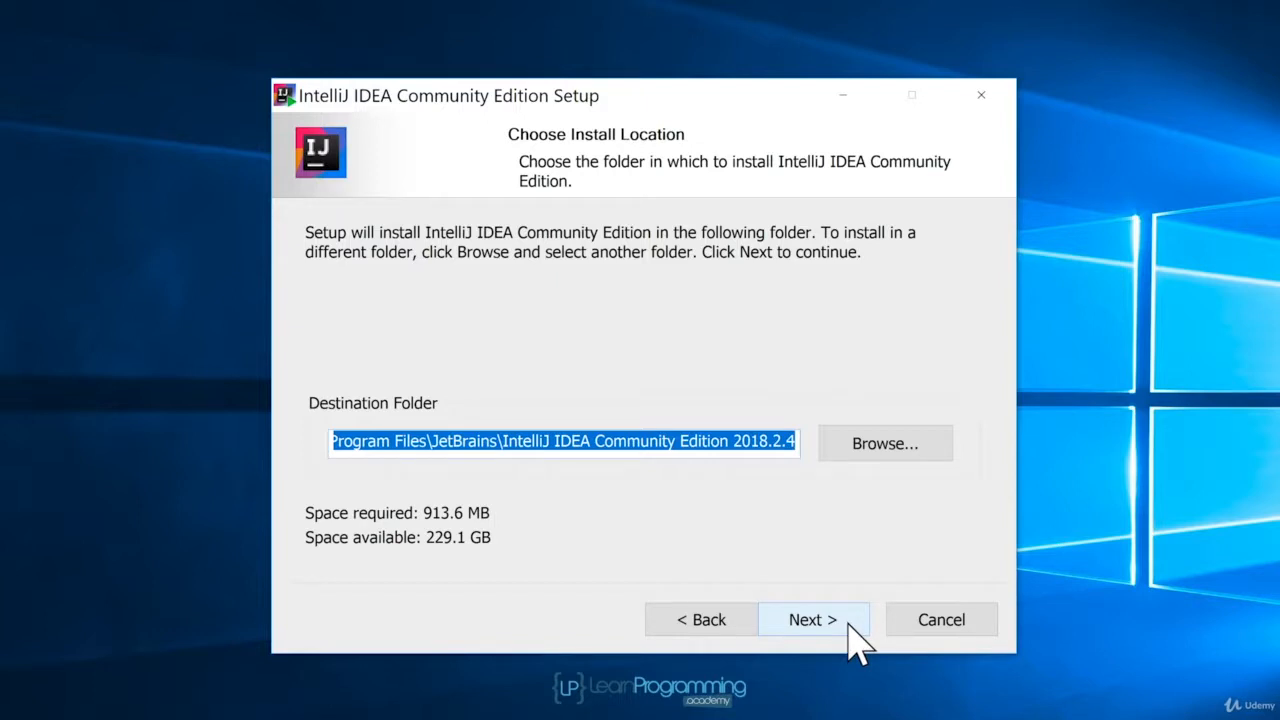
{"action": "left_click", "coordinate": [848, 624]}
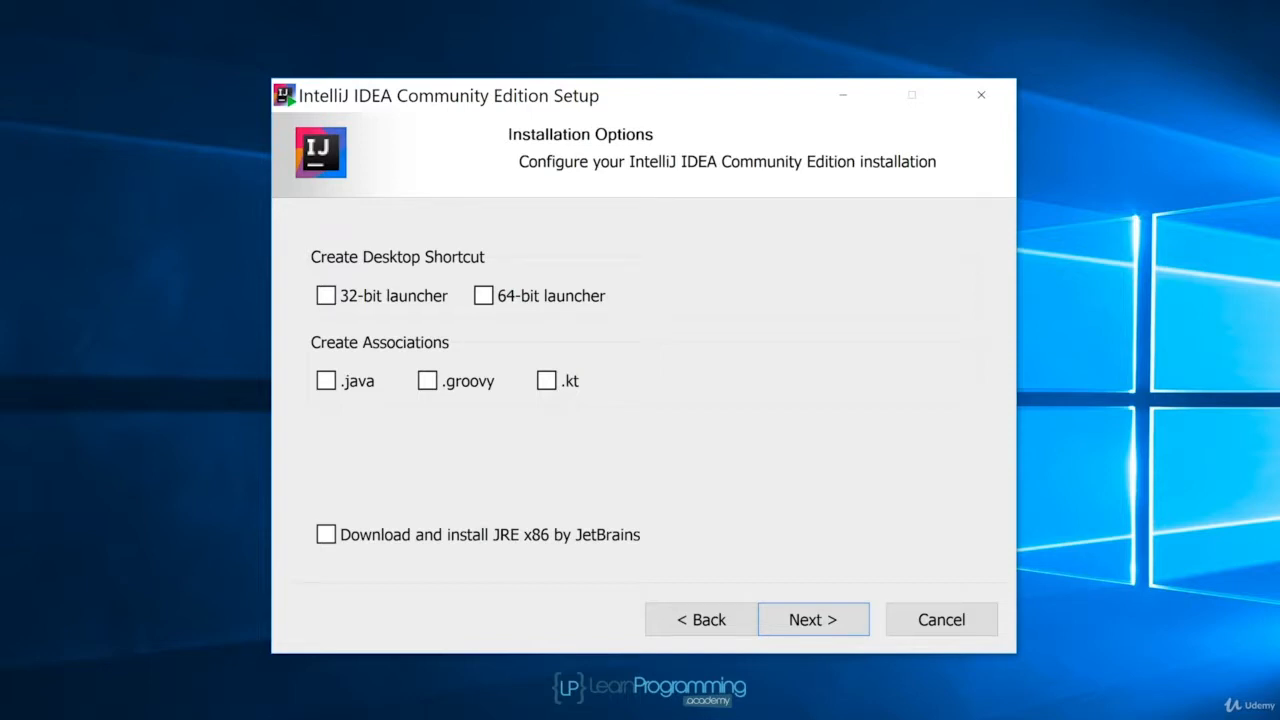
- Install with a 64-bit launcher desktop shortcut, .java, .groovy and .kt associations, and the JetBrains Start Menu folder
{"action": "left_click", "coordinate": [485, 297]}
{"action": "left_click", "coordinate": [327, 381]}
{"action": "left_click", "coordinate": [430, 385]}
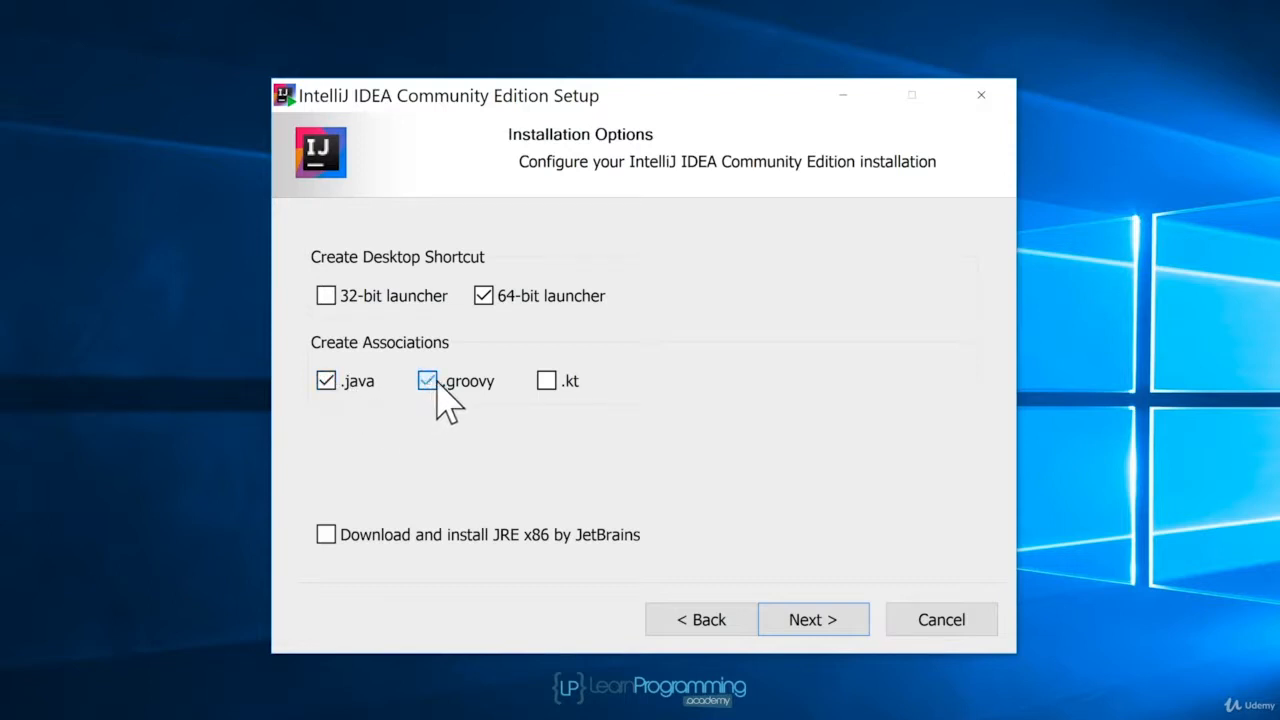
{"action": "left_click", "coordinate": [546, 384]}
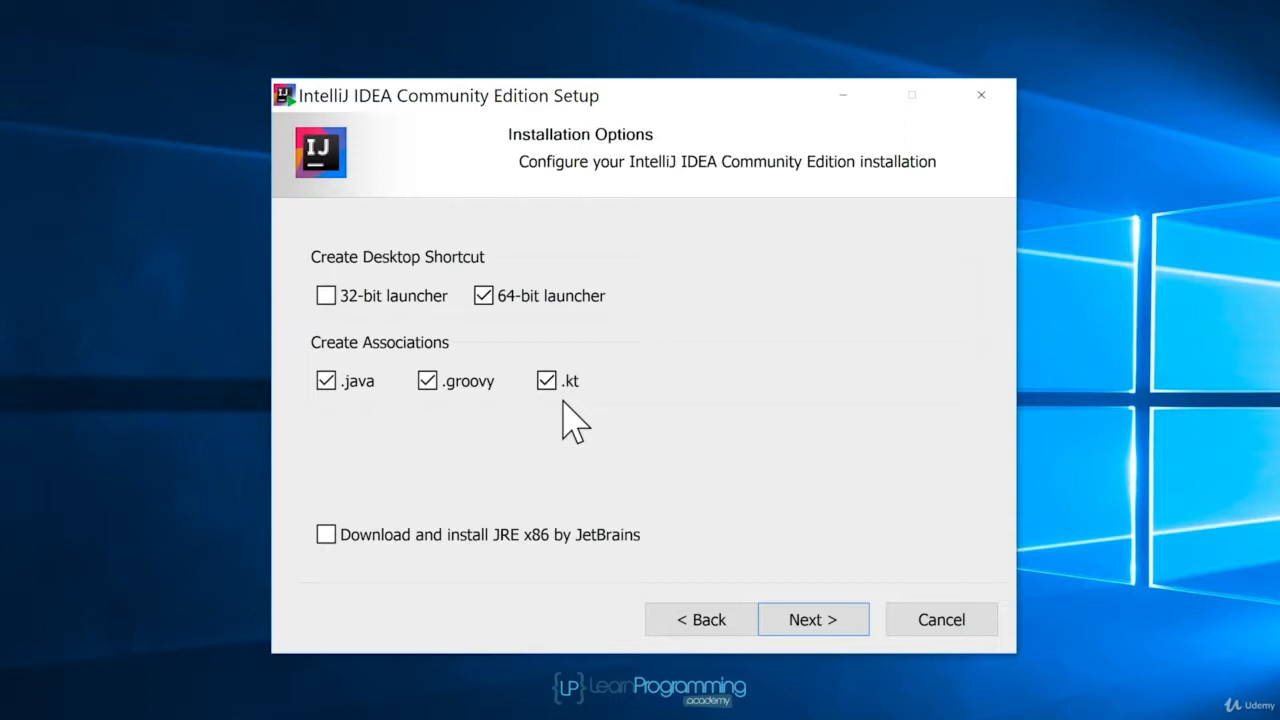
{"action": "left_click", "coordinate": [838, 622]}
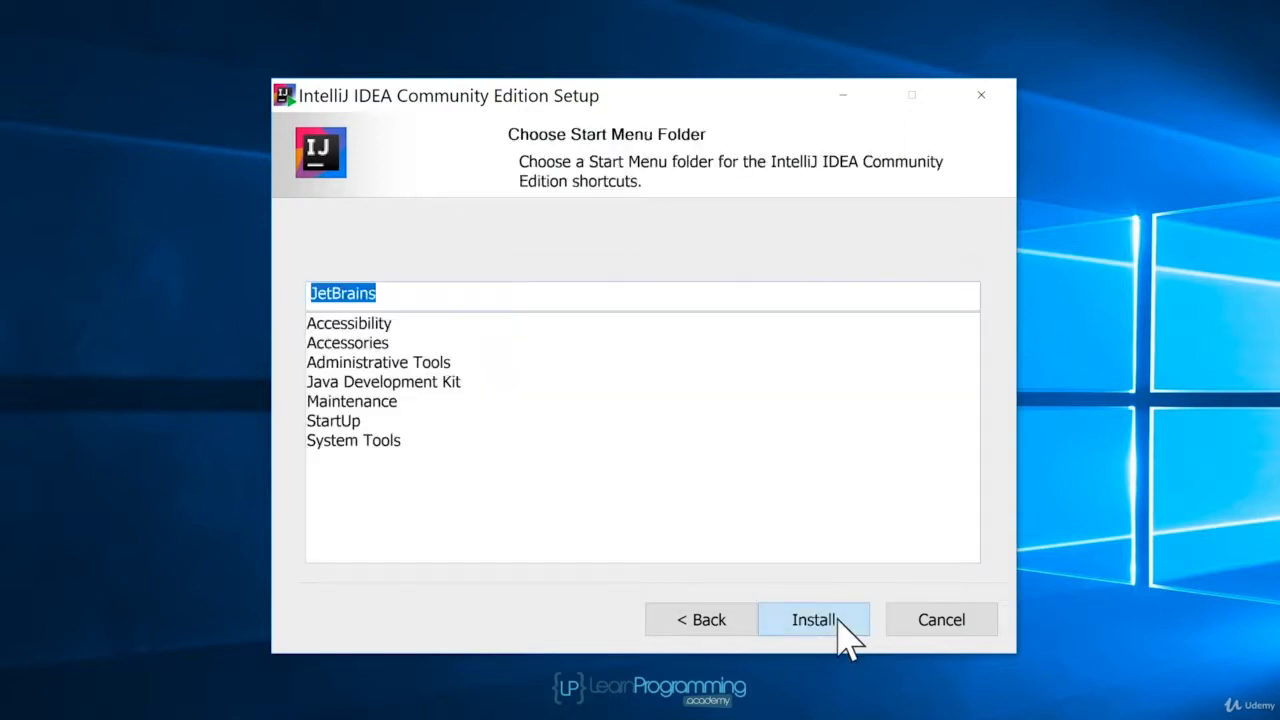
{"action": "left_click", "coordinate": [838, 621]}
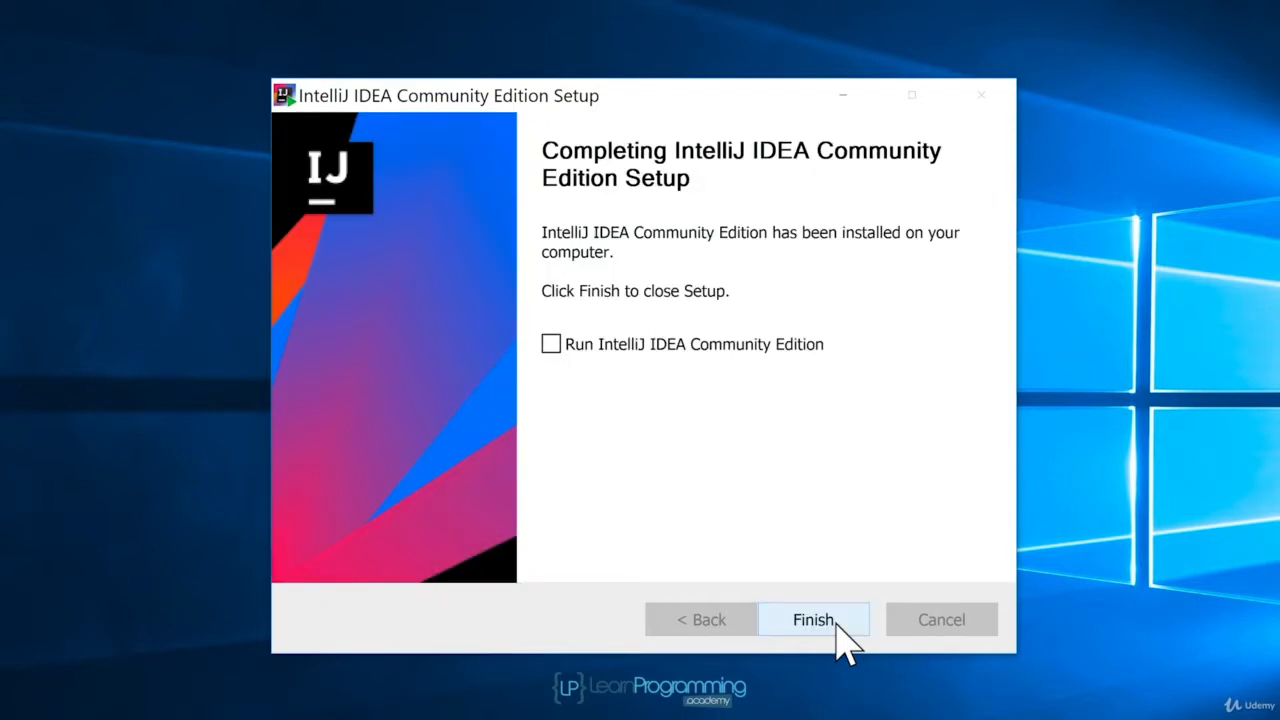
- Finish setup with IntelliJ IDEA Community Edition set to run, and start it without importing settings
{"action": "left_click", "coordinate": [549, 343]}
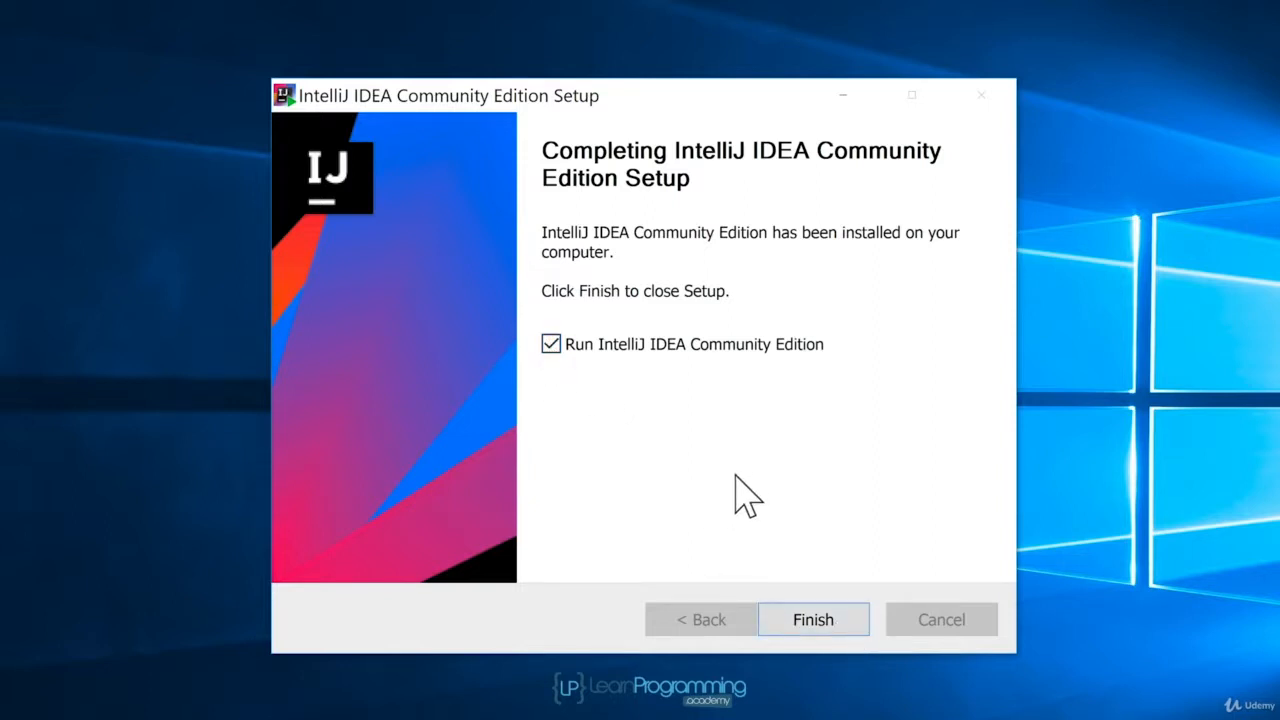
{"action": "left_click", "coordinate": [836, 620]}
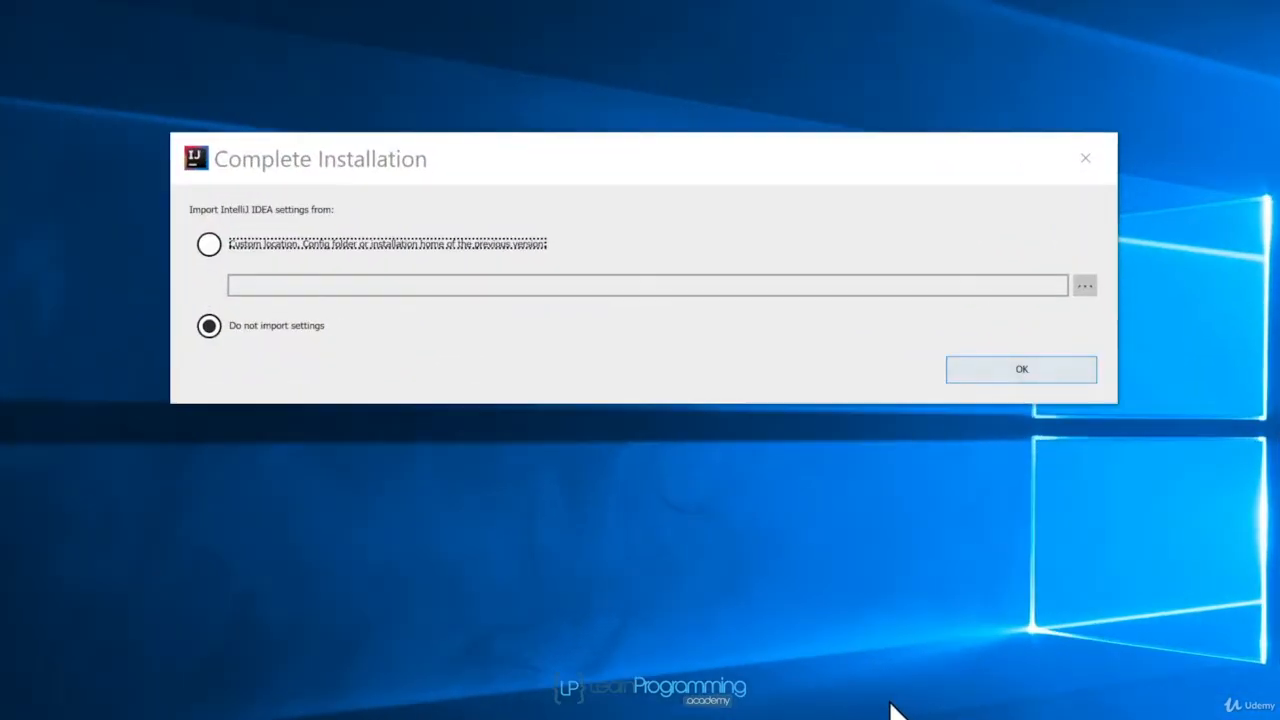
{"action": "left_click_drag", "start_coordinate": [1116, 403], "coordinate": [945, 564]}
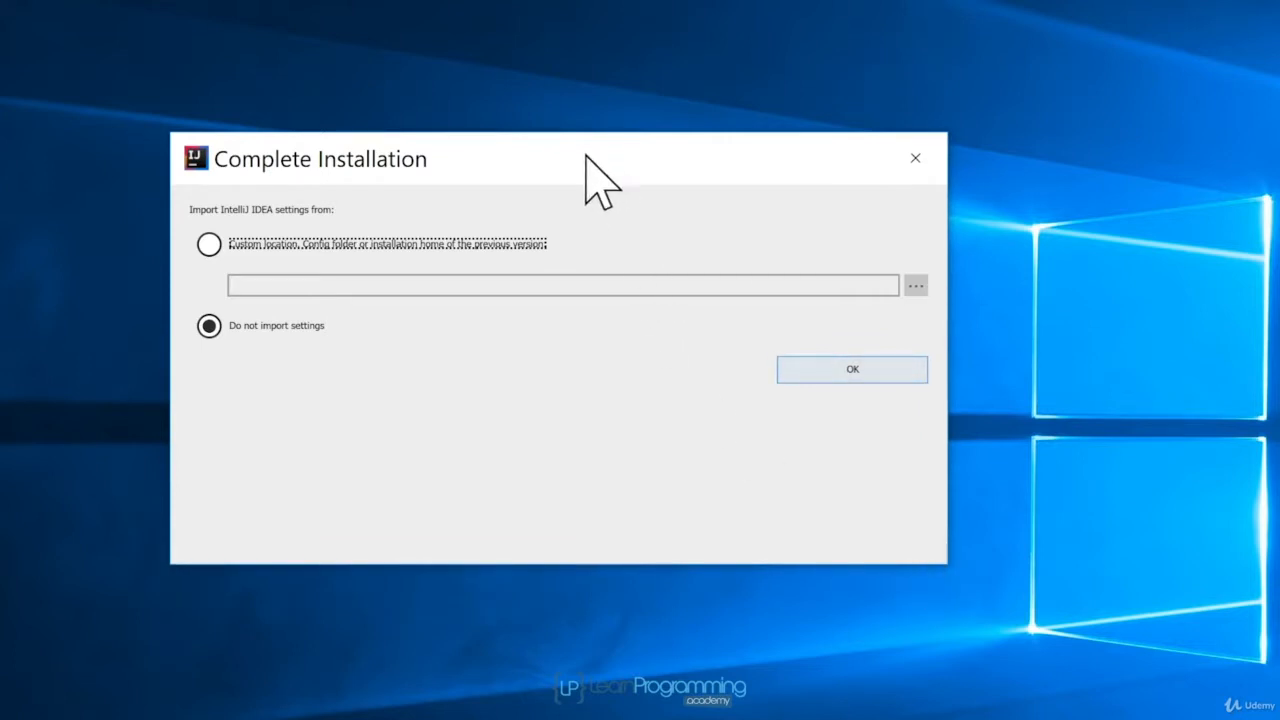
{"action": "left_click_drag", "start_coordinate": [586, 157], "coordinate": [822, 180]}
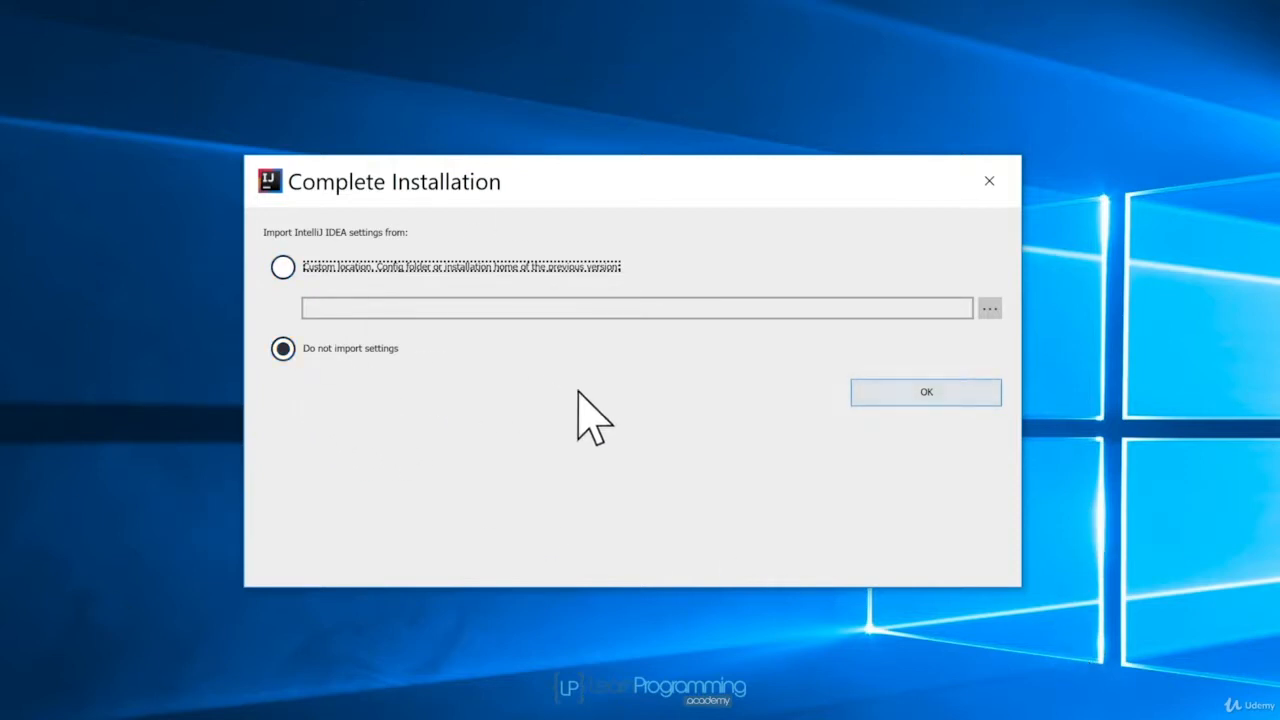
{"action": "left_click", "coordinate": [926, 394]}
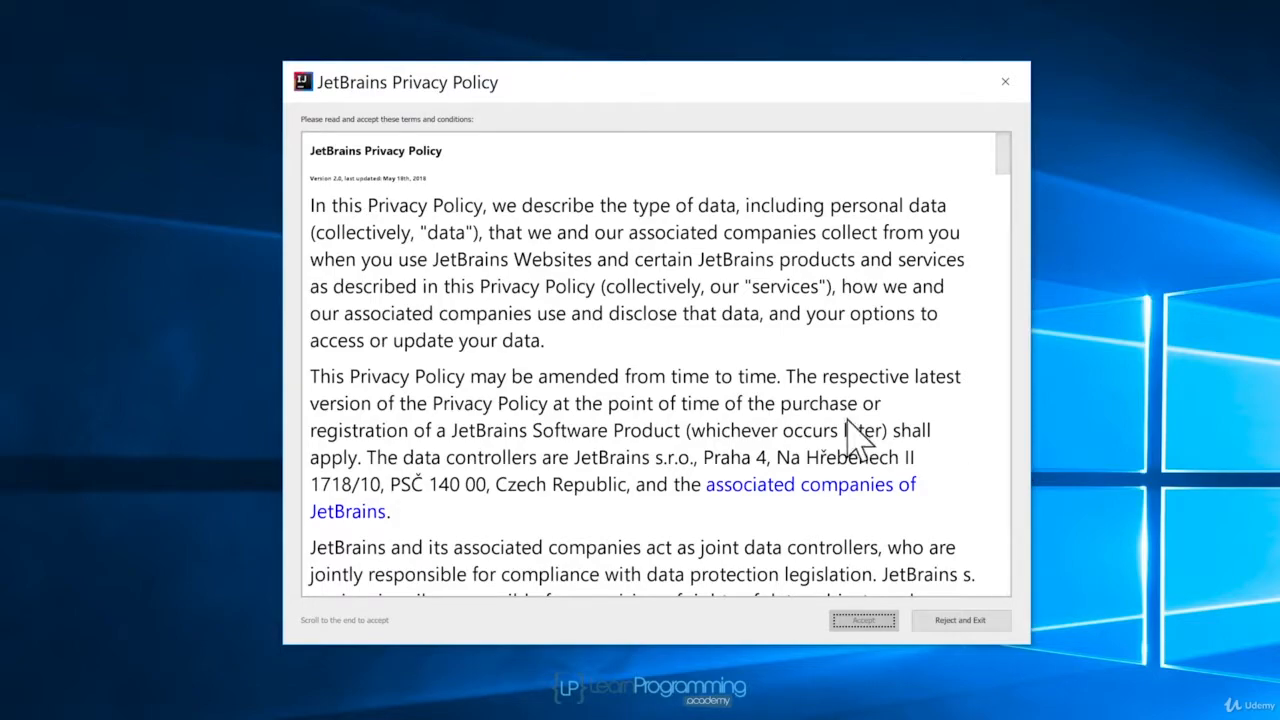
- Read to the end of the JetBrains Privacy Policy and accept it, declining to send usage statistics
{"action": "scroll", "coordinate": [849, 428], "scroll_direction": "down", "scroll_amount": 15}
{"action": "scroll", "coordinate": [847, 423], "scroll_direction": "down", "scroll_amount": 15}
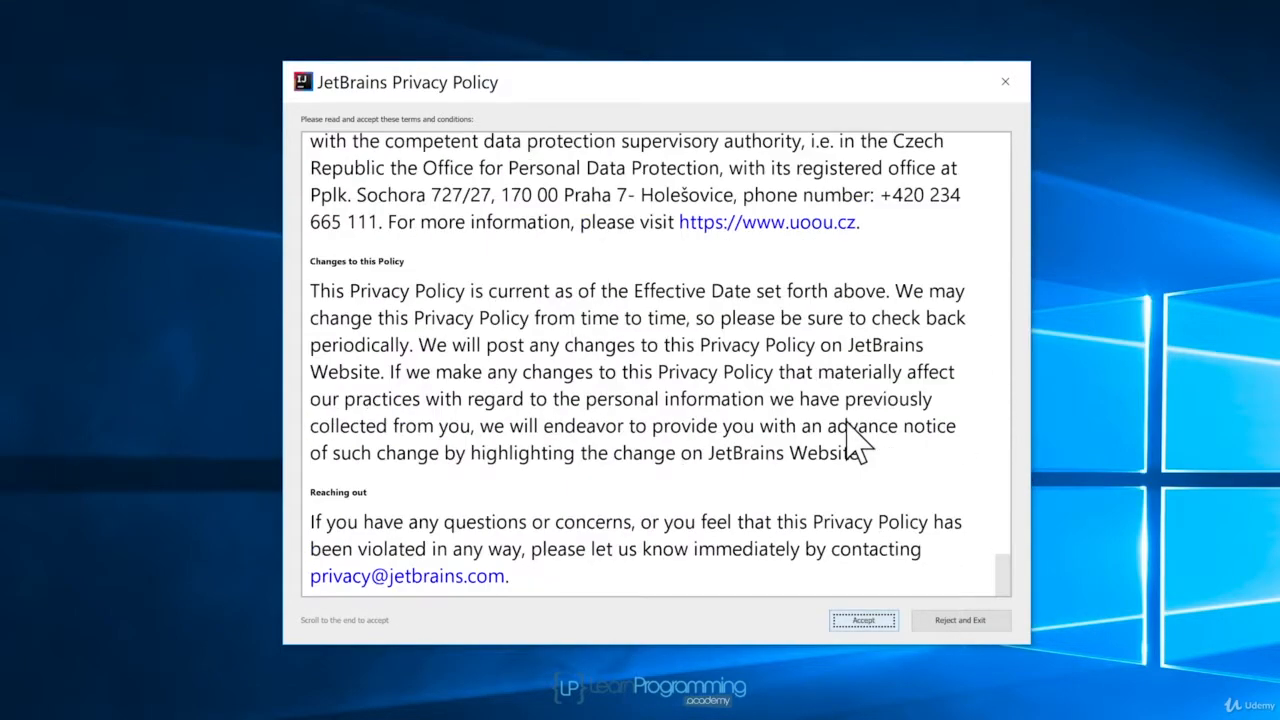
{"action": "left_click", "coordinate": [862, 620]}
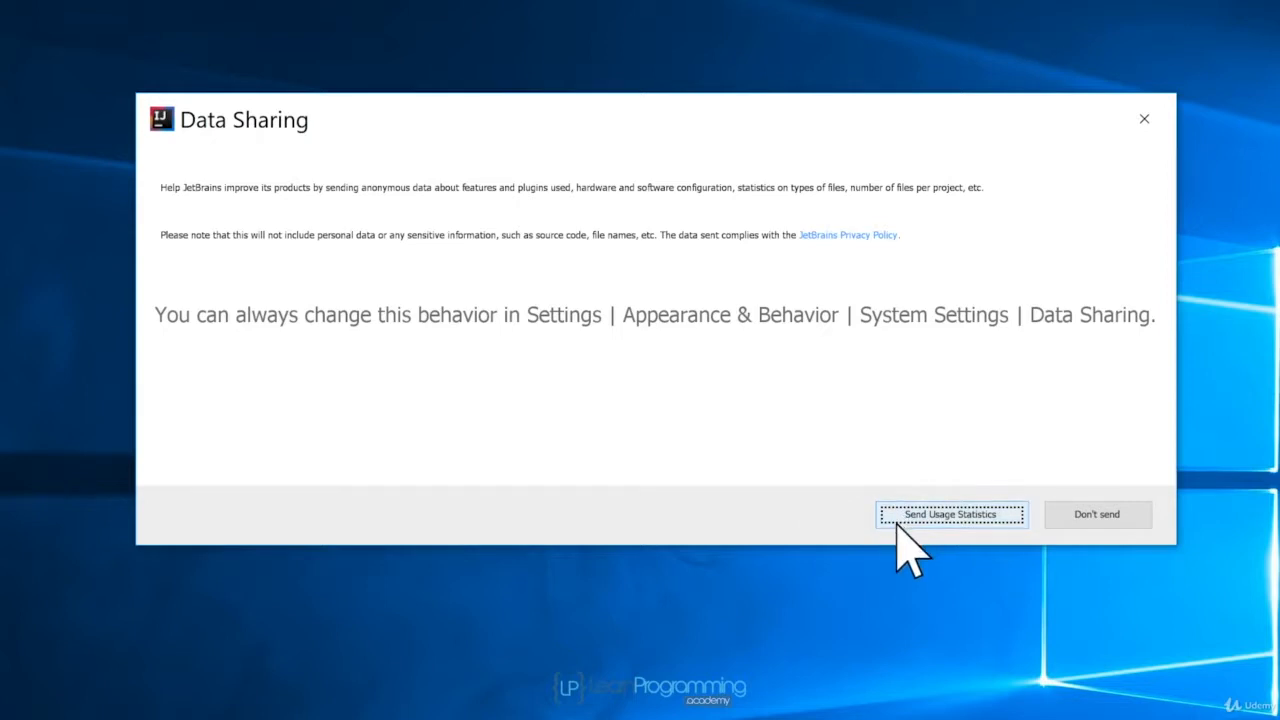
{"action": "left_click", "coordinate": [1091, 517]}
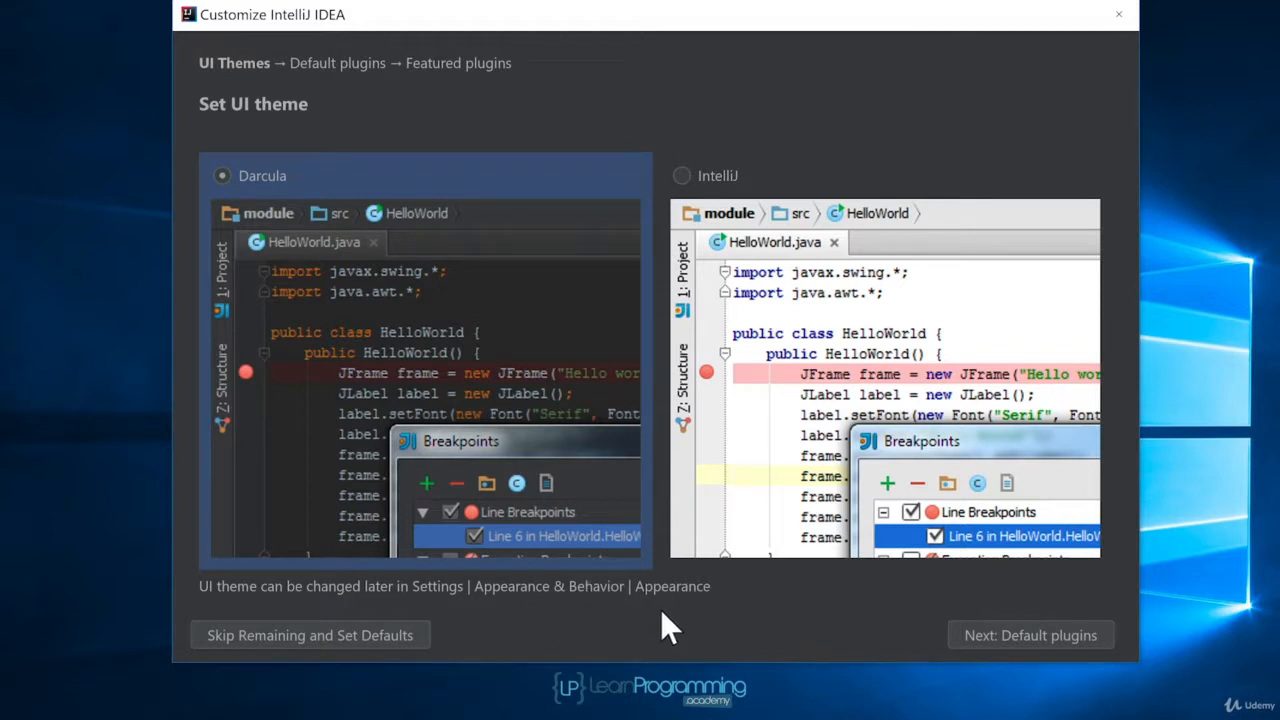
- Choose the IntelliJ UI theme, keep the default plugins, and start using IntelliJ IDEA without installing featured plugins
{"action": "left_click", "coordinate": [681, 176]}
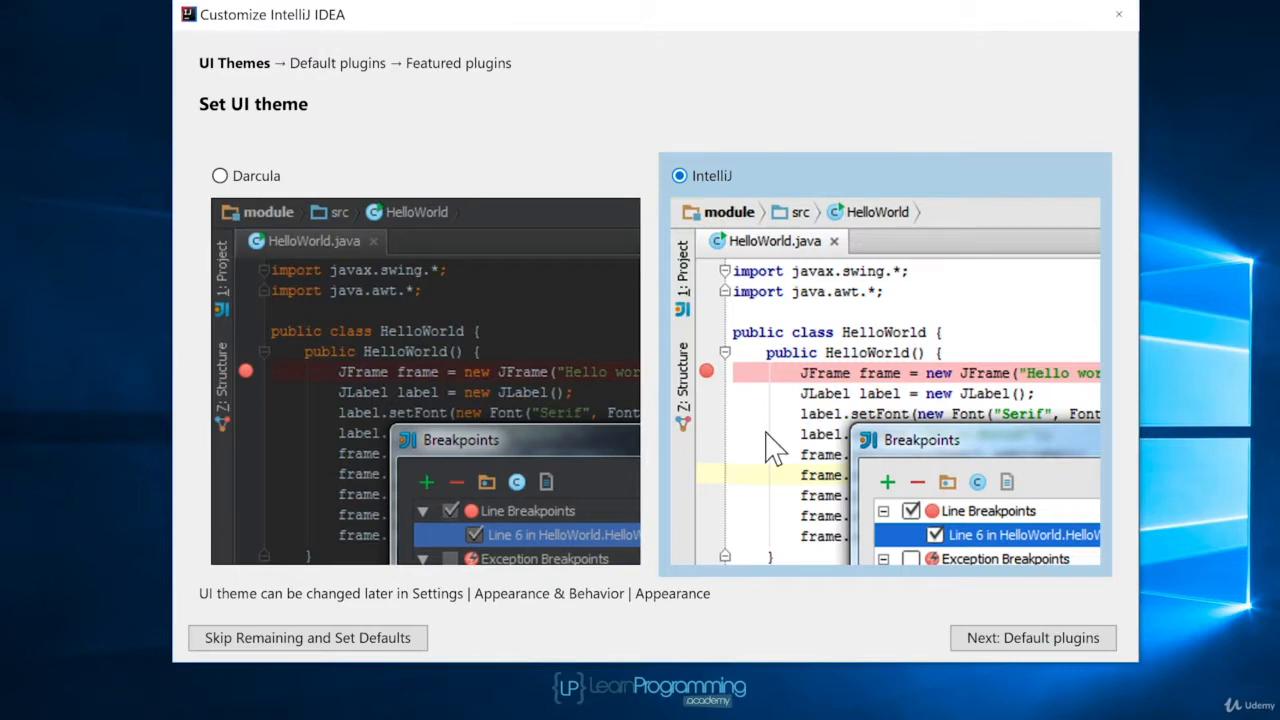
{"action": "left_click", "coordinate": [1063, 651]}
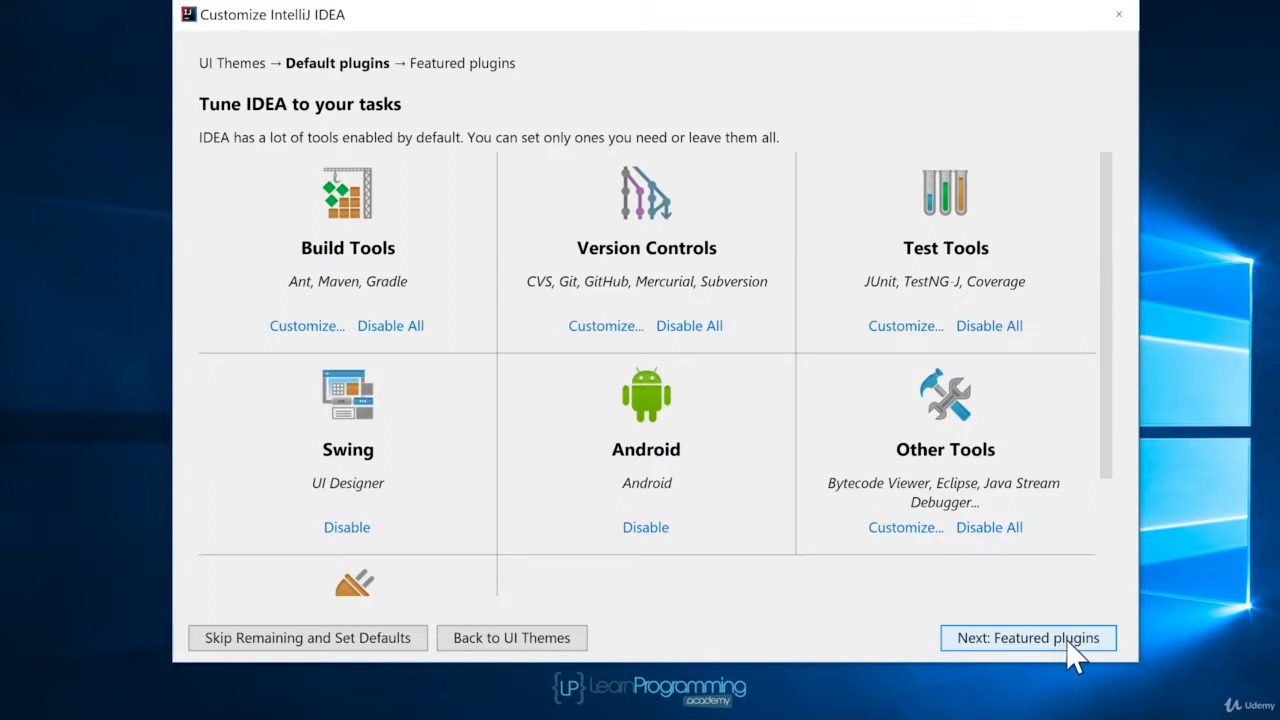
{"action": "left_click", "coordinate": [1075, 657]}
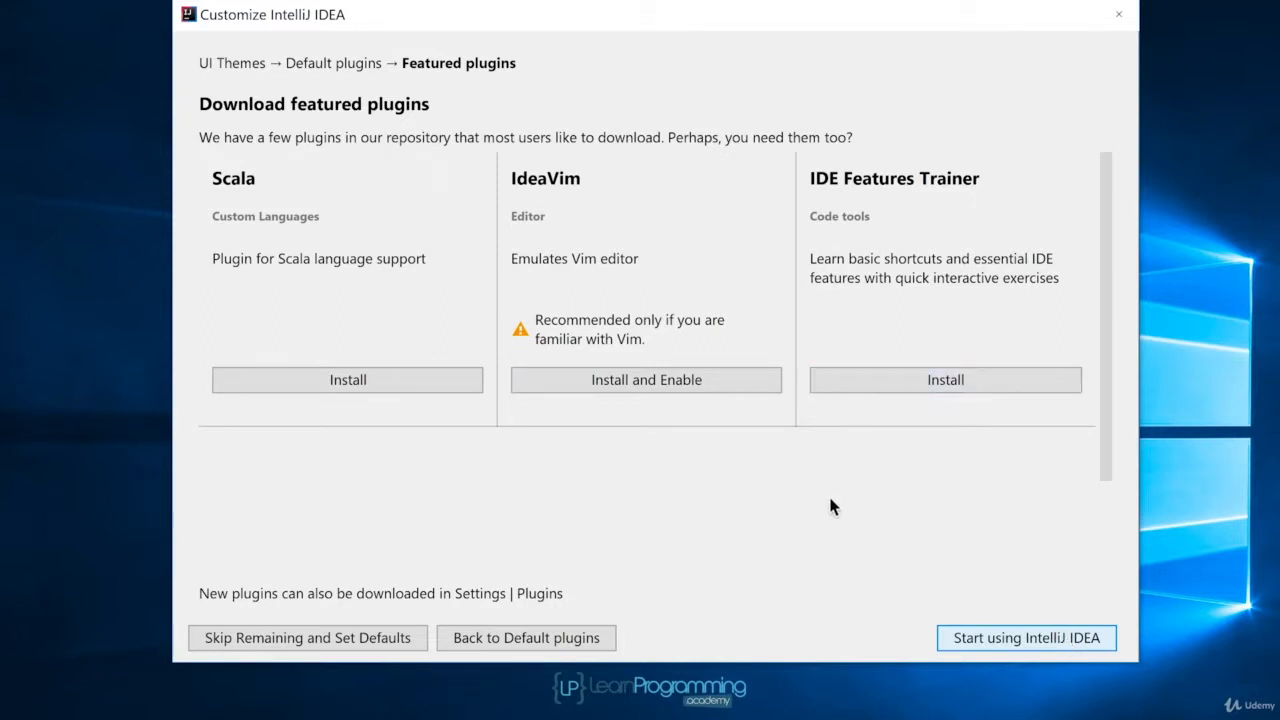
{"action": "left_click", "coordinate": [1087, 645]}
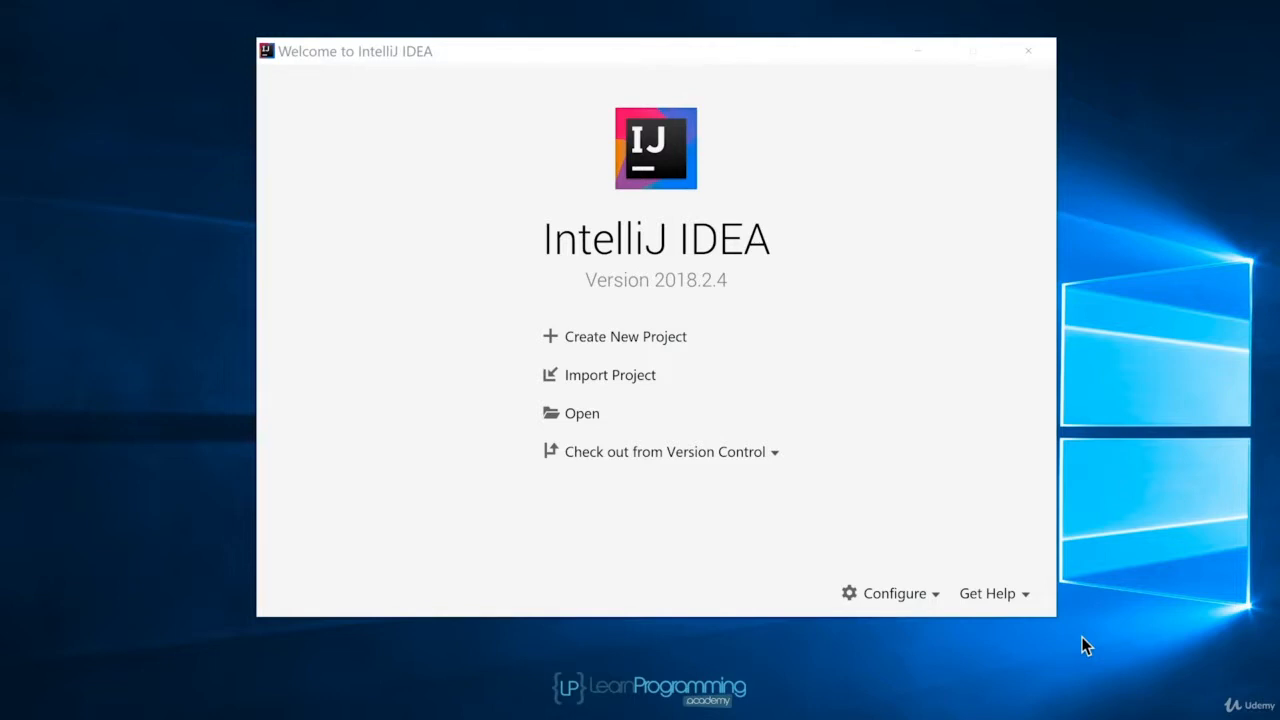
- Open the default project structure for new projects and check which project and platform SDKs are available
{"action": "left_click", "coordinate": [930, 598]}
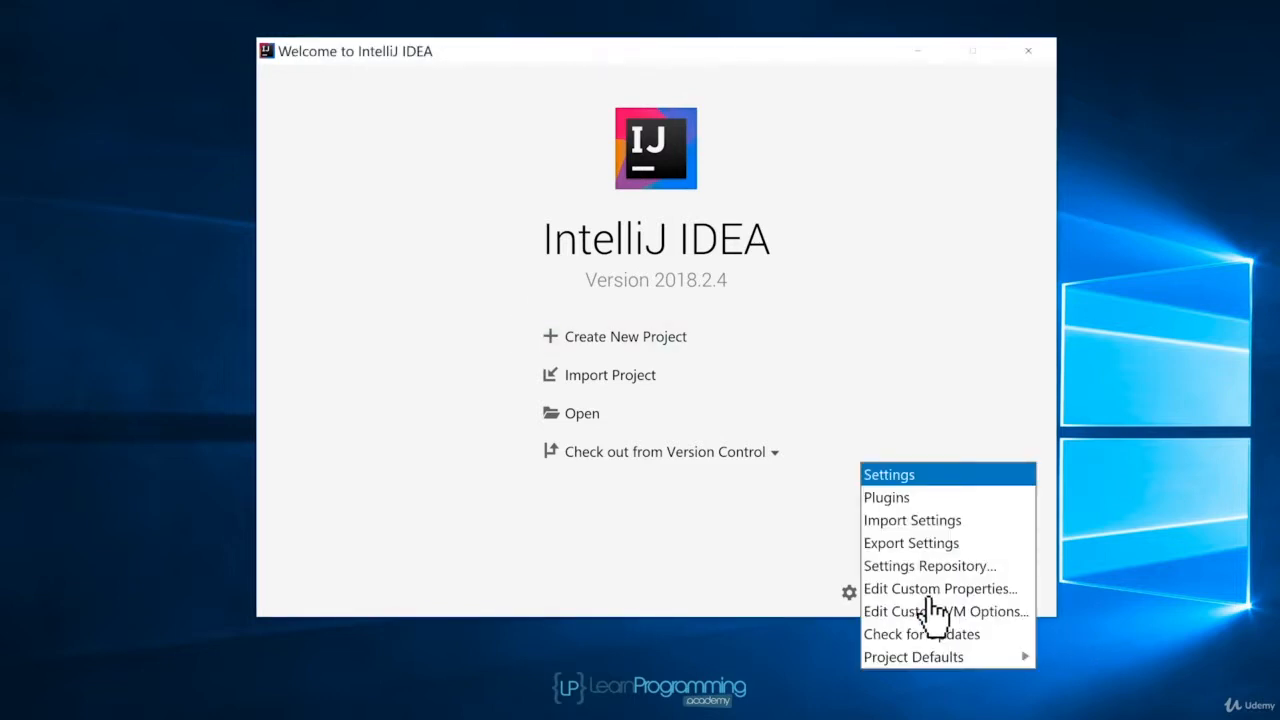
{"action": "mouse_move", "coordinate": [988, 656]}
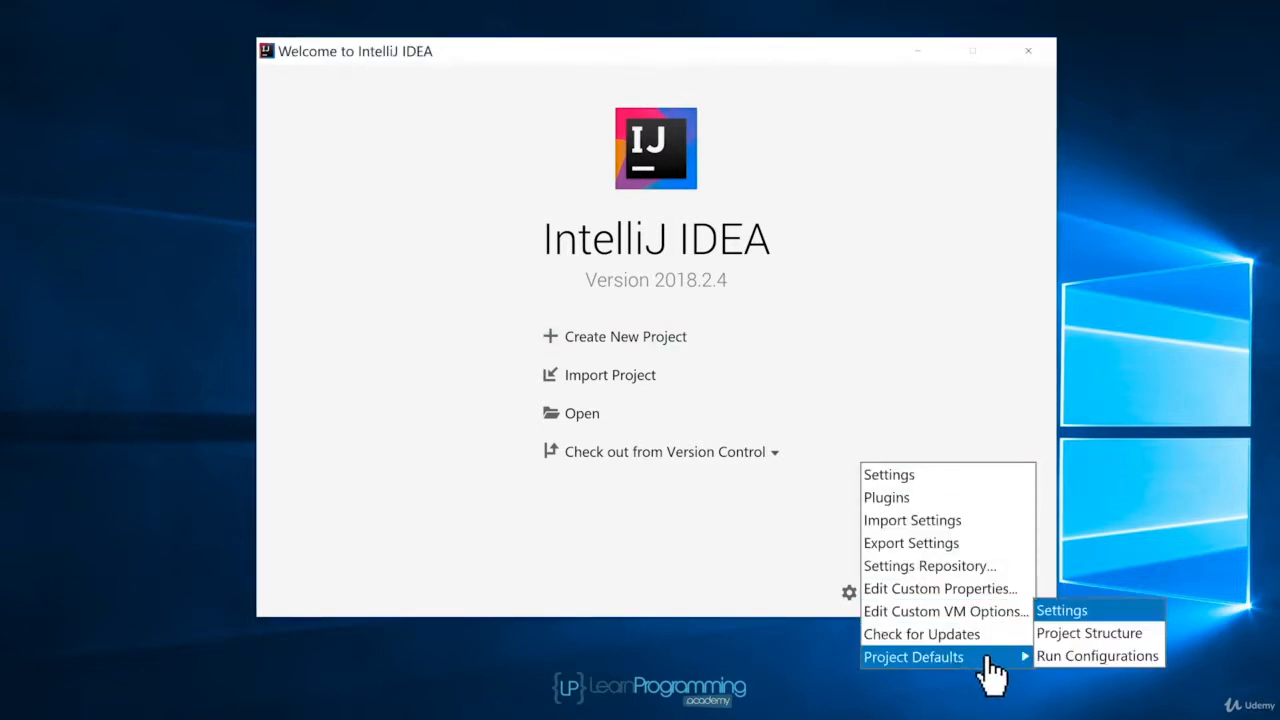
{"action": "left_click", "coordinate": [1150, 634]}
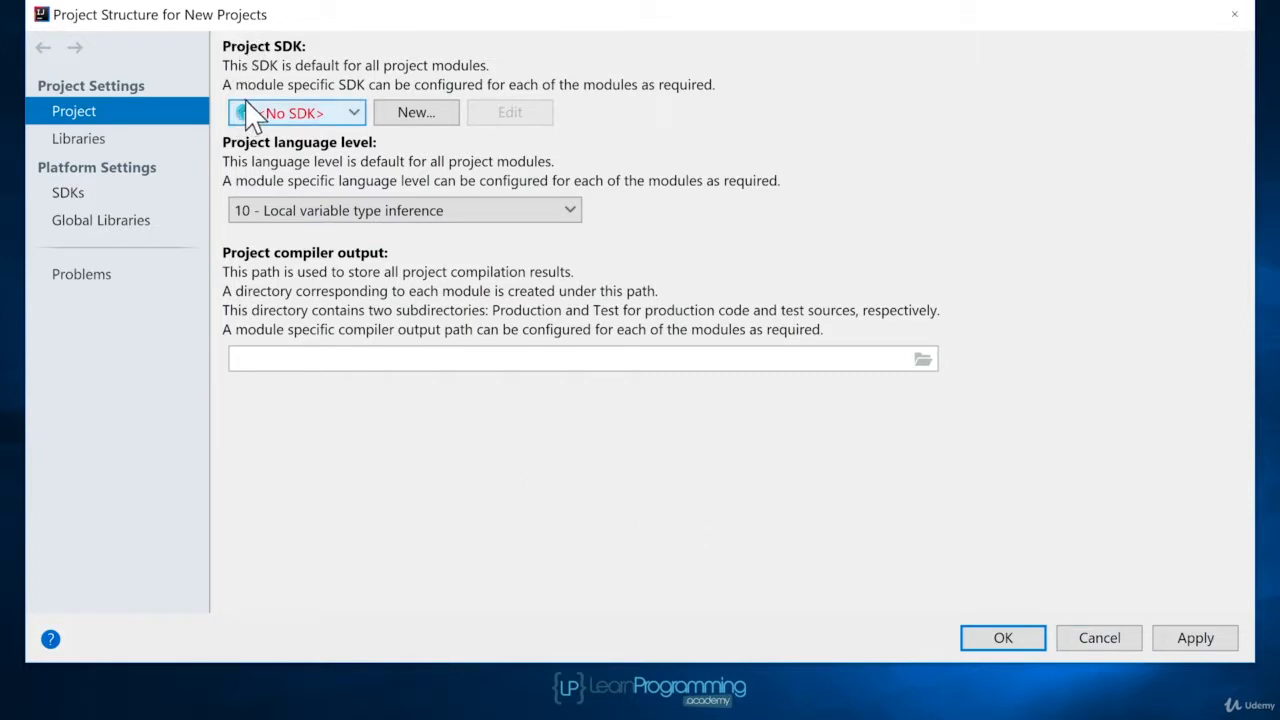
{"action": "left_click", "coordinate": [352, 114]}
{"action": "left_click", "coordinate": [355, 116]}
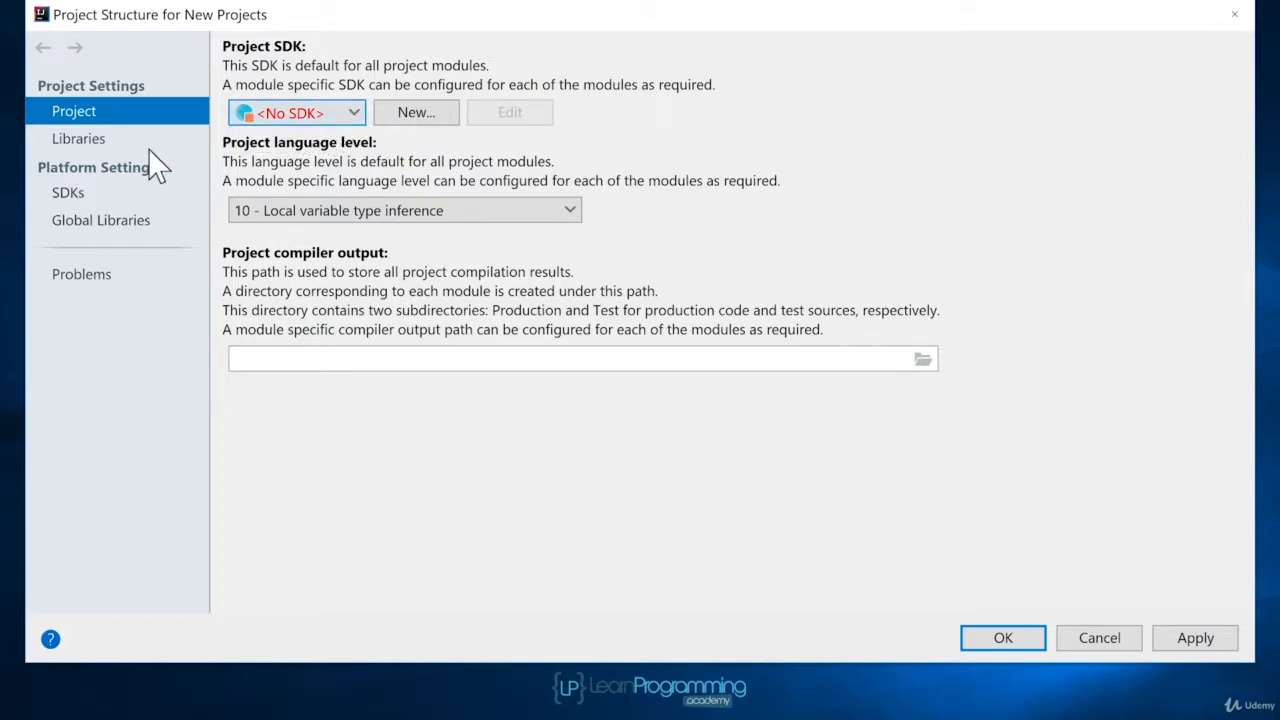
{"action": "left_click", "coordinate": [77, 197]}
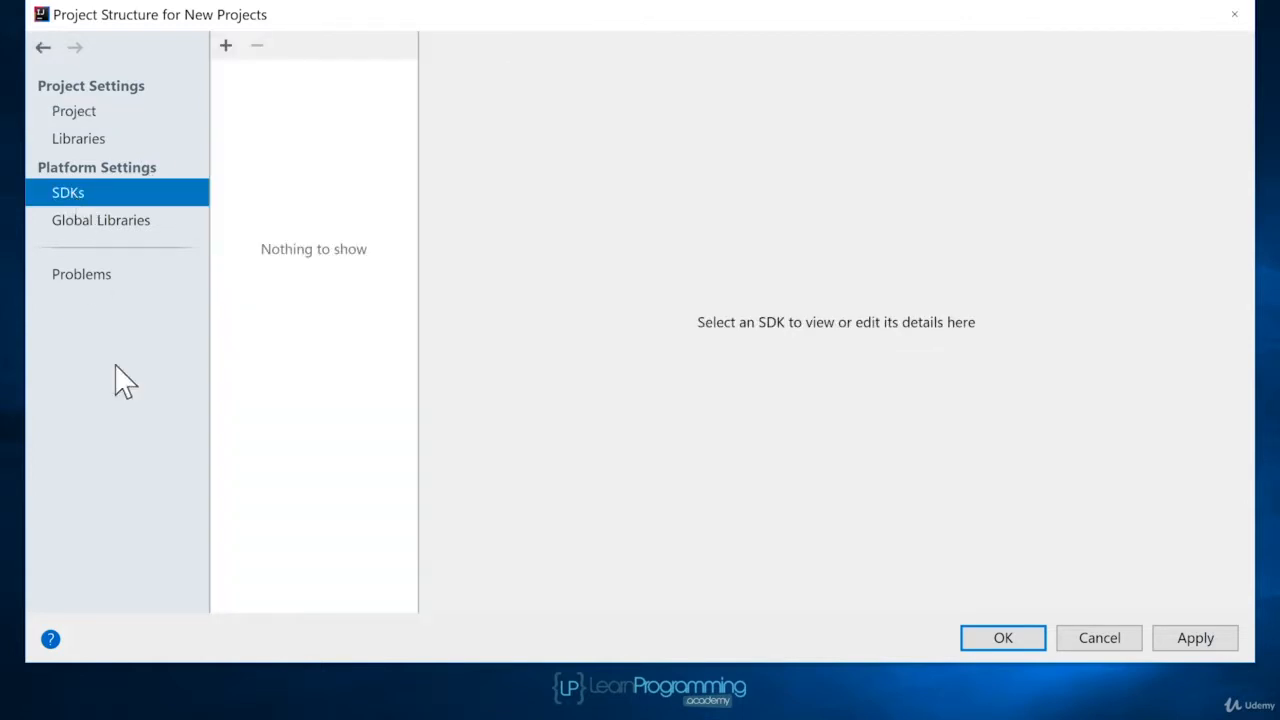
{"action": "left_click", "coordinate": [88, 116]}
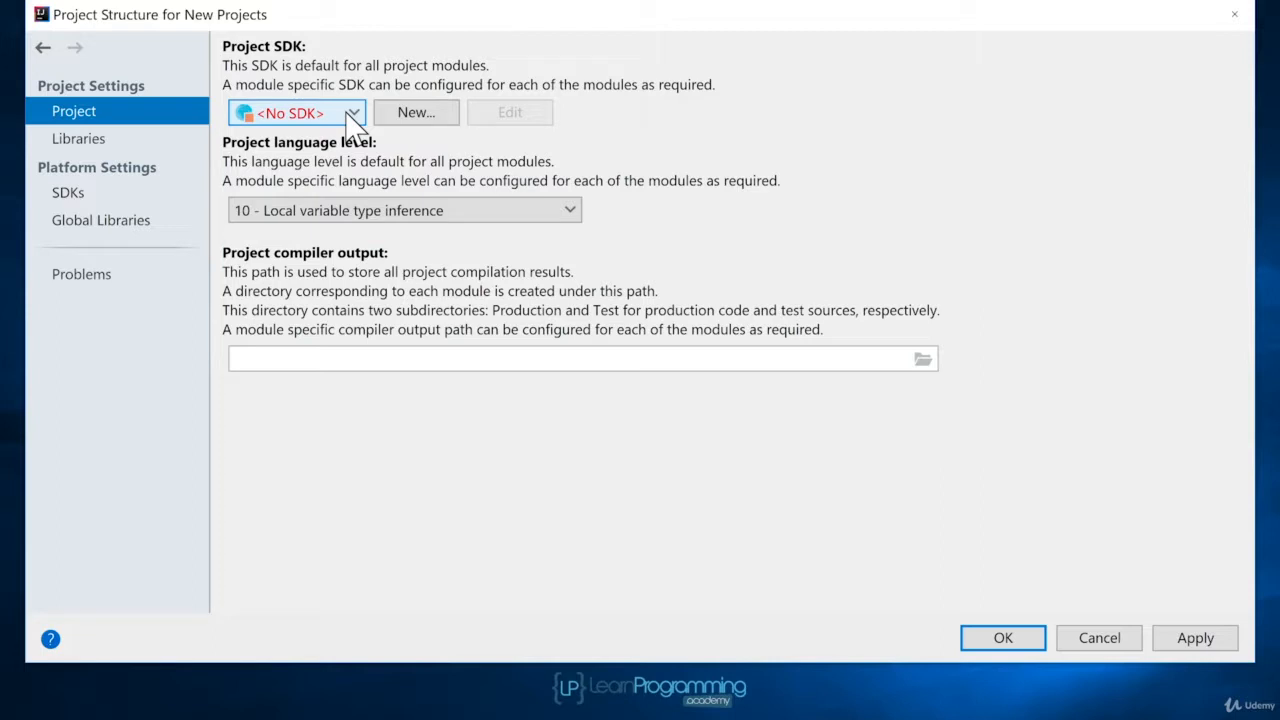
- Add the JDK from C:\Program Files\Java\jdk-11 and select version 11 as the default project SDK
{"action": "left_click", "coordinate": [416, 118]}
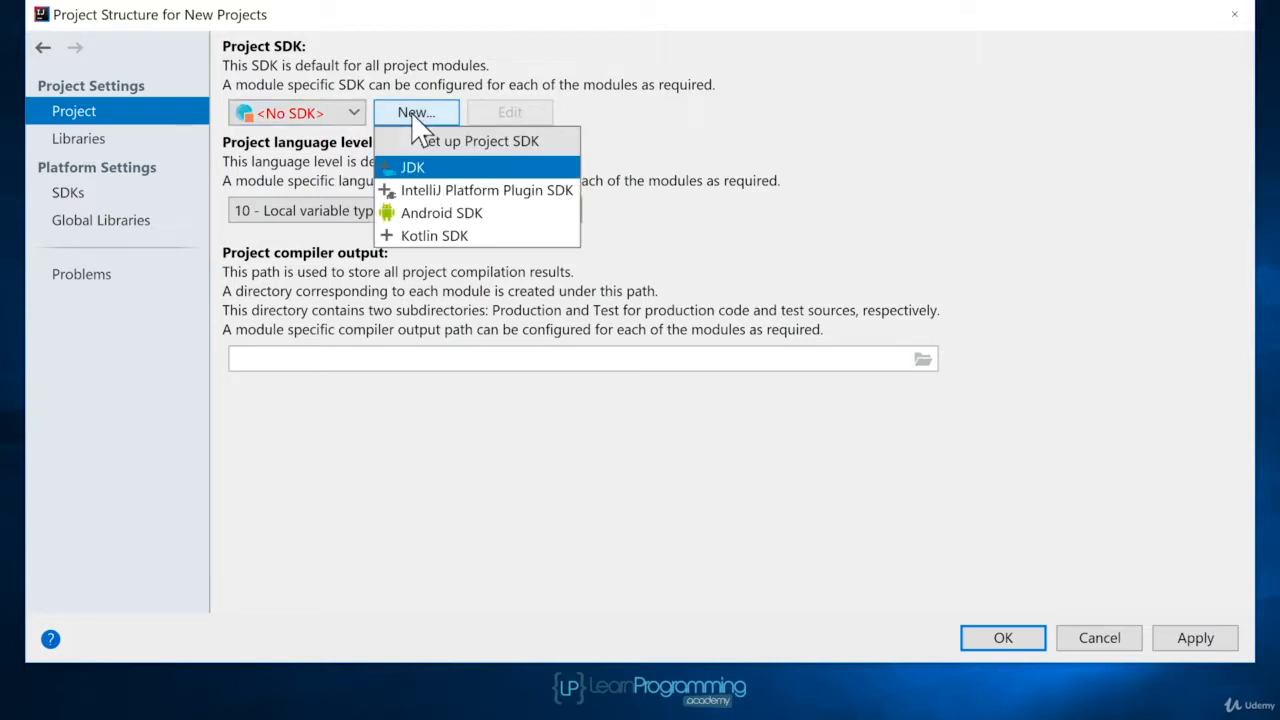
{"action": "left_click", "coordinate": [511, 168]}
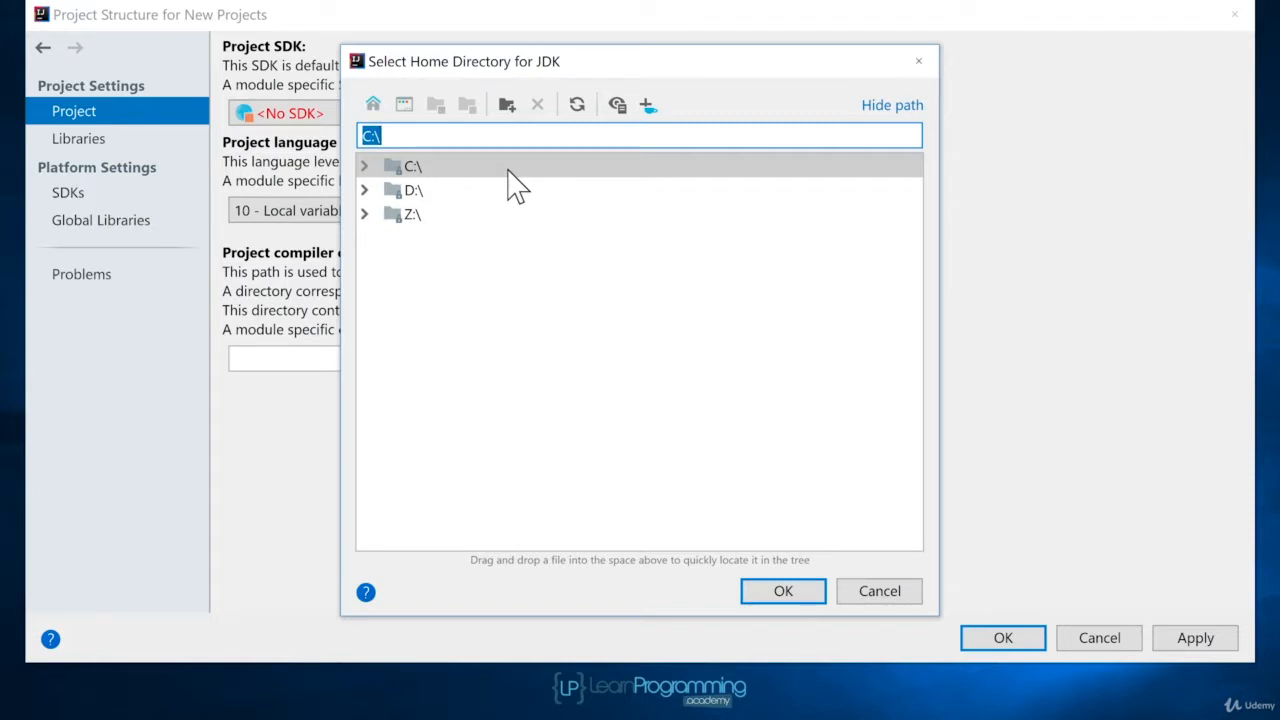
{"action": "left_click", "coordinate": [364, 167]}
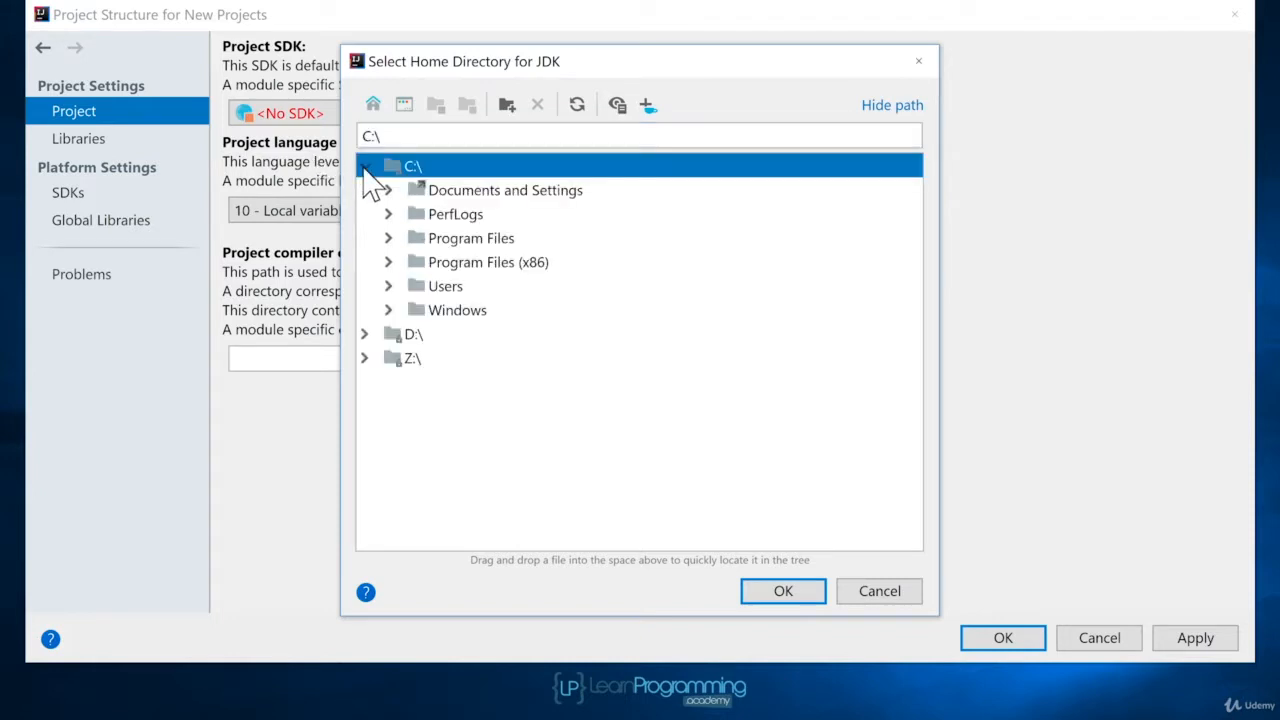
{"action": "left_click", "coordinate": [389, 238]}
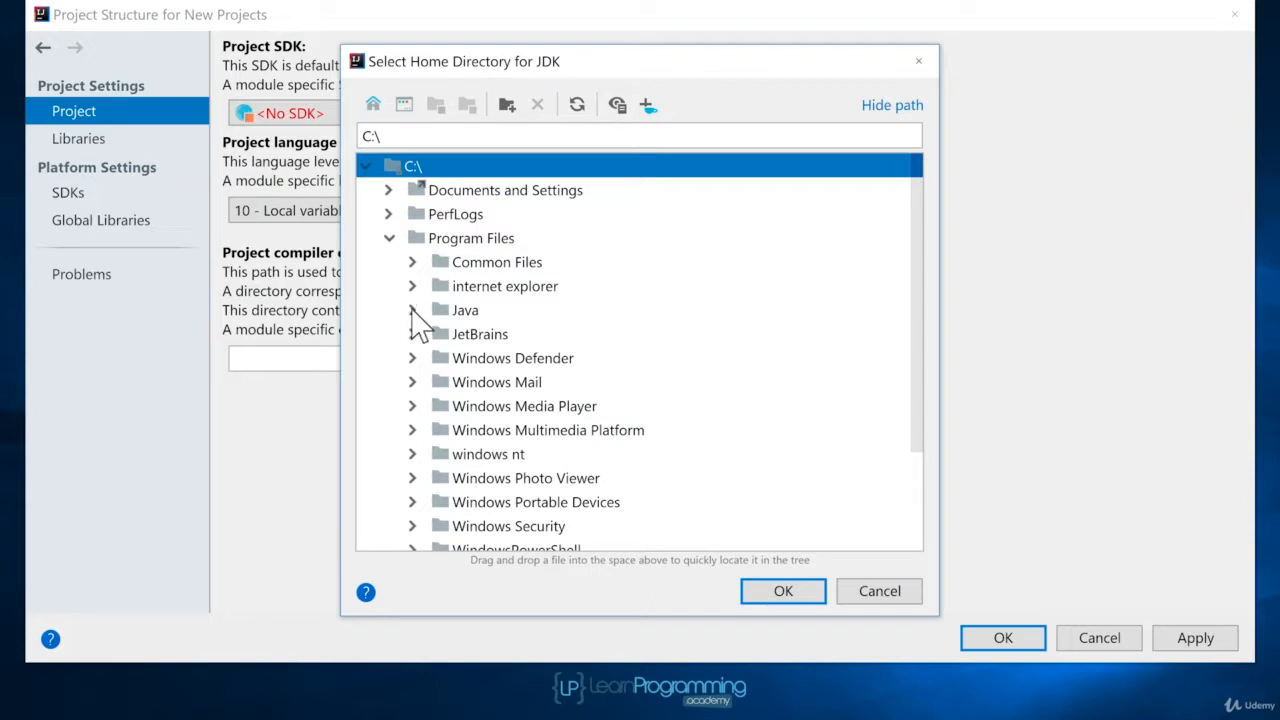
{"action": "left_click", "coordinate": [412, 310]}
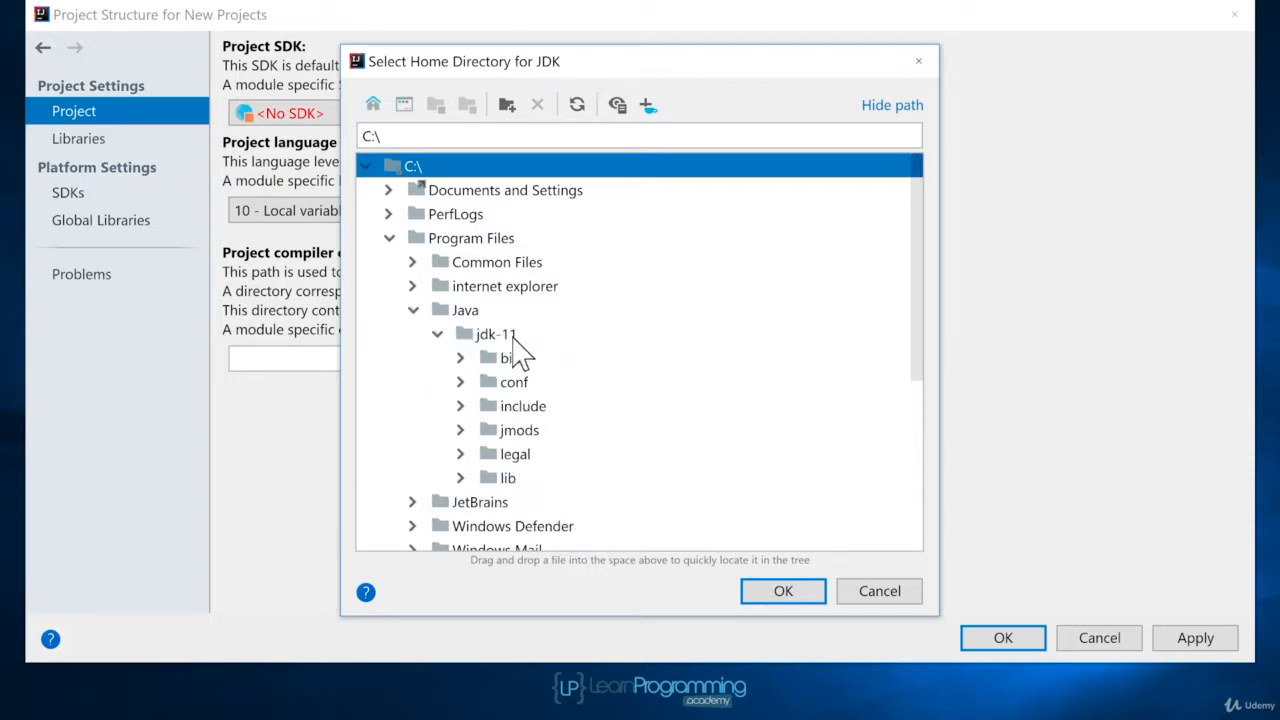
{"action": "left_click", "coordinate": [504, 339]}
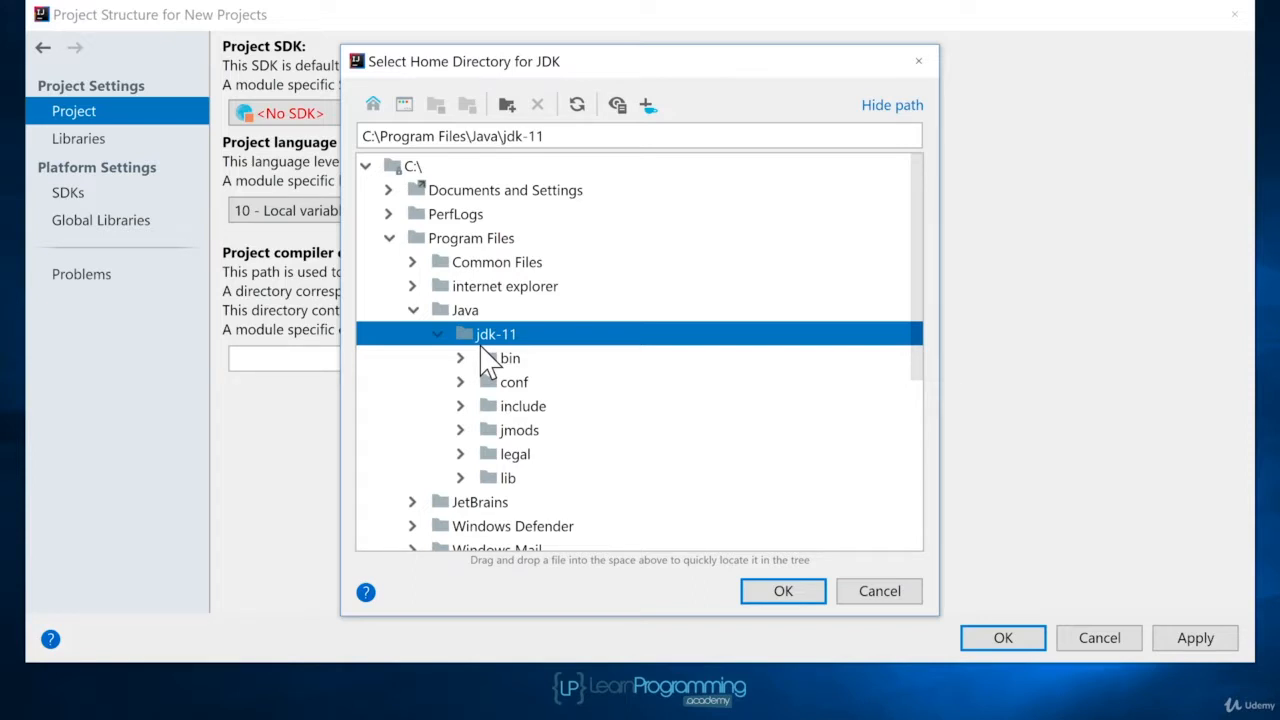
{"action": "left_click", "coordinate": [780, 592]}
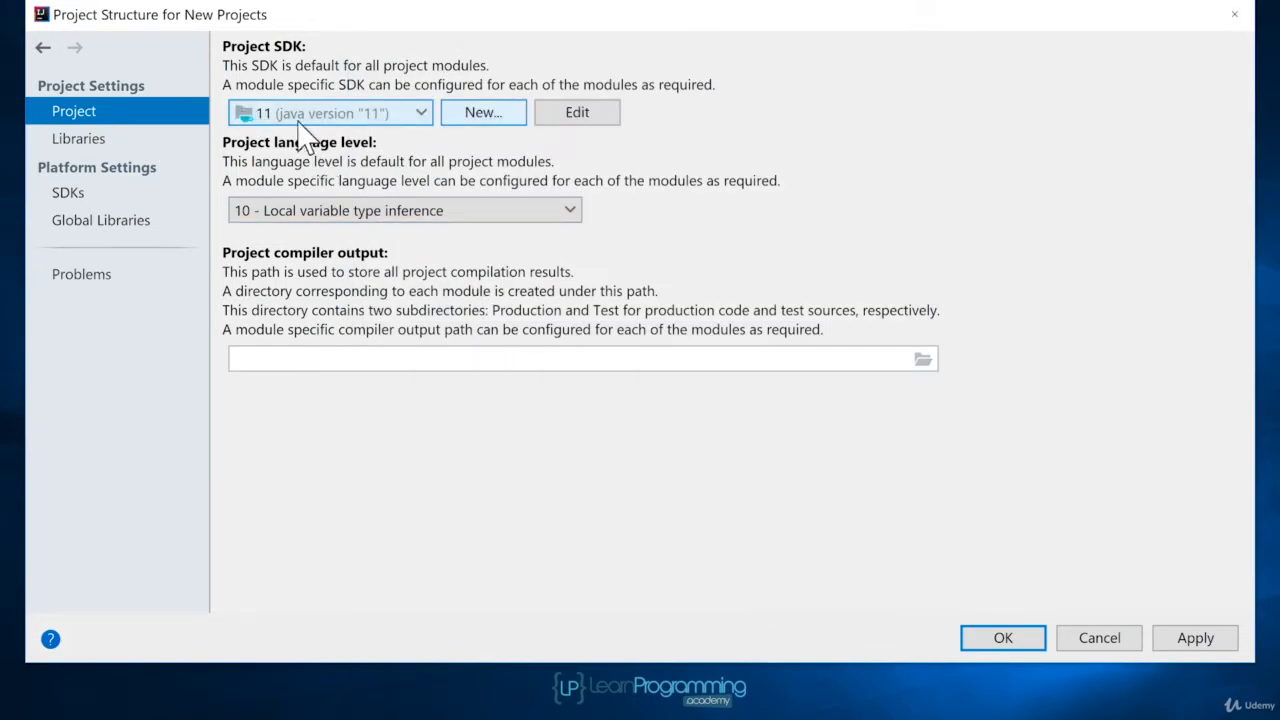
{"action": "left_click", "coordinate": [424, 113]}
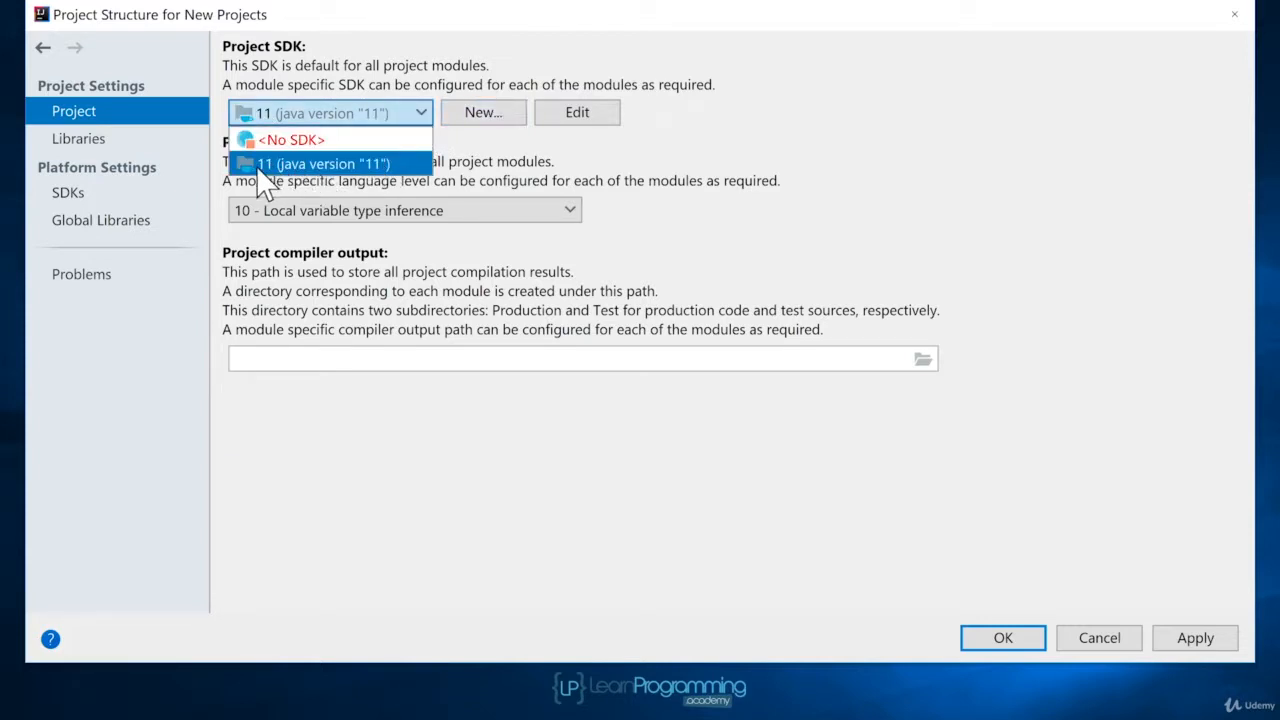
{"action": "left_click", "coordinate": [320, 165]}
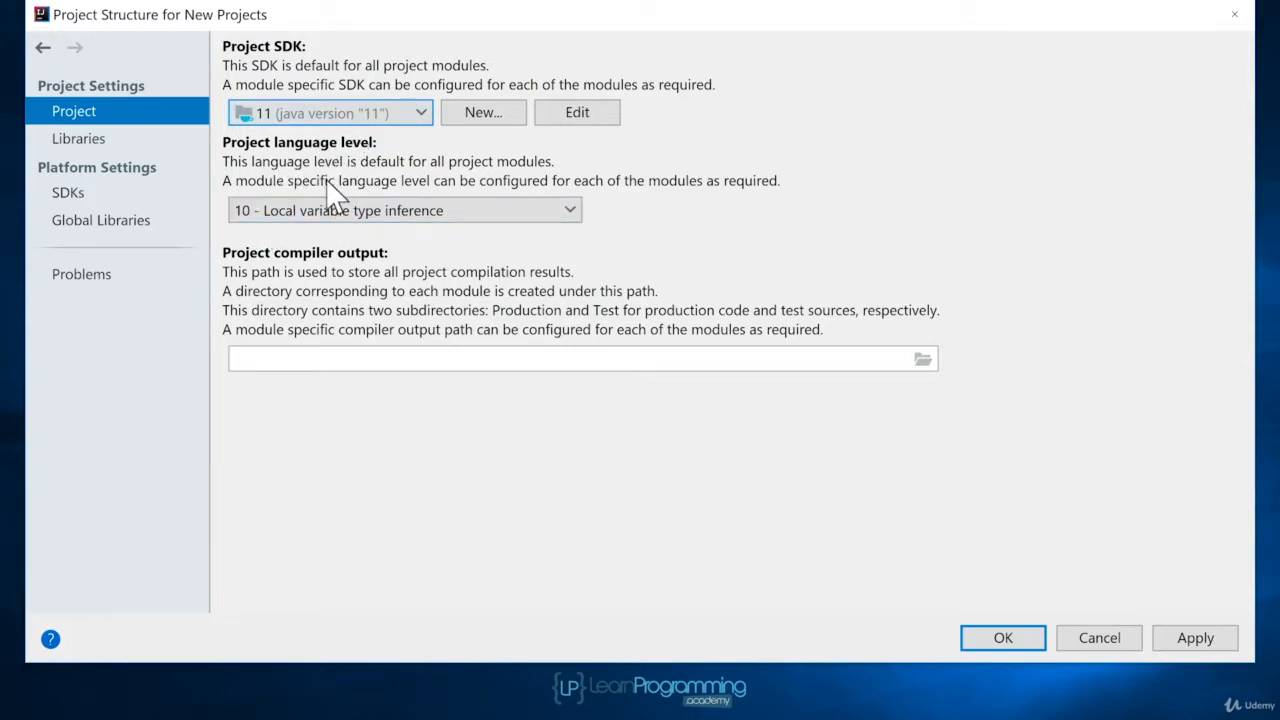
- Set the default project language level to 11 - Local variable syntax for lambda parameters, accepting the experimental feature terms, and save the project structure
{"action": "left_click", "coordinate": [571, 214]}
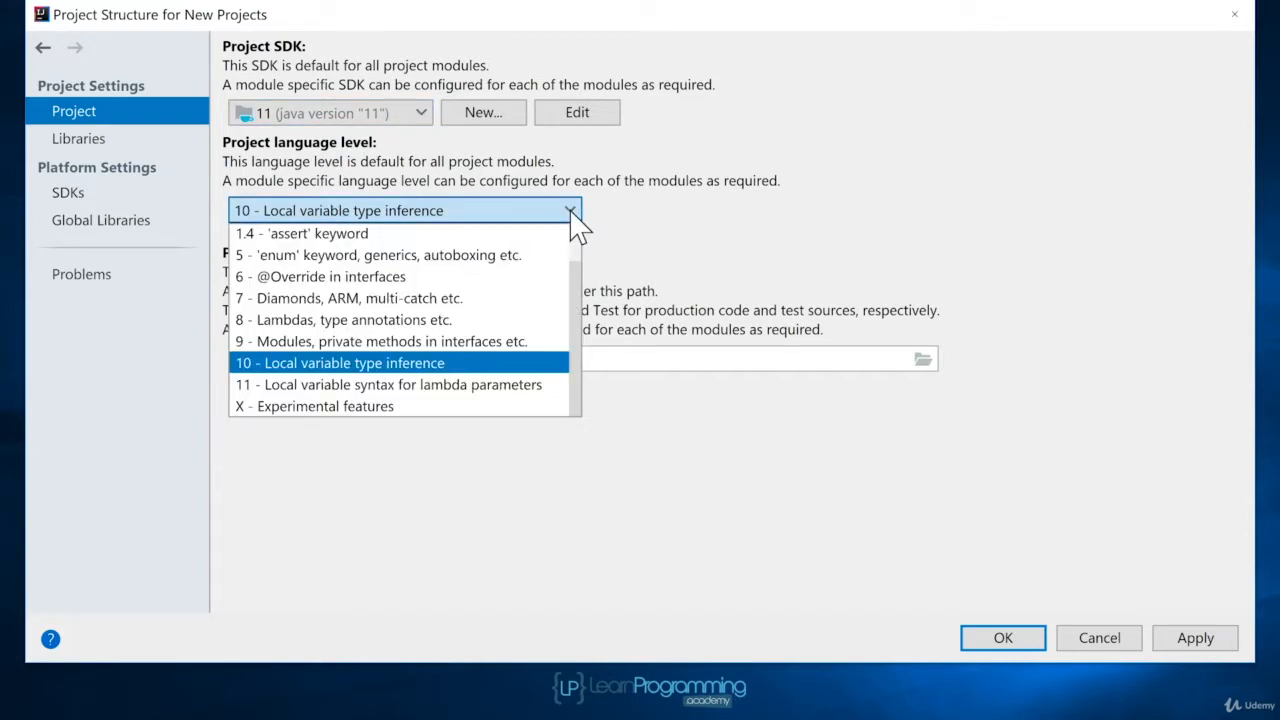
{"action": "left_click", "coordinate": [507, 386]}
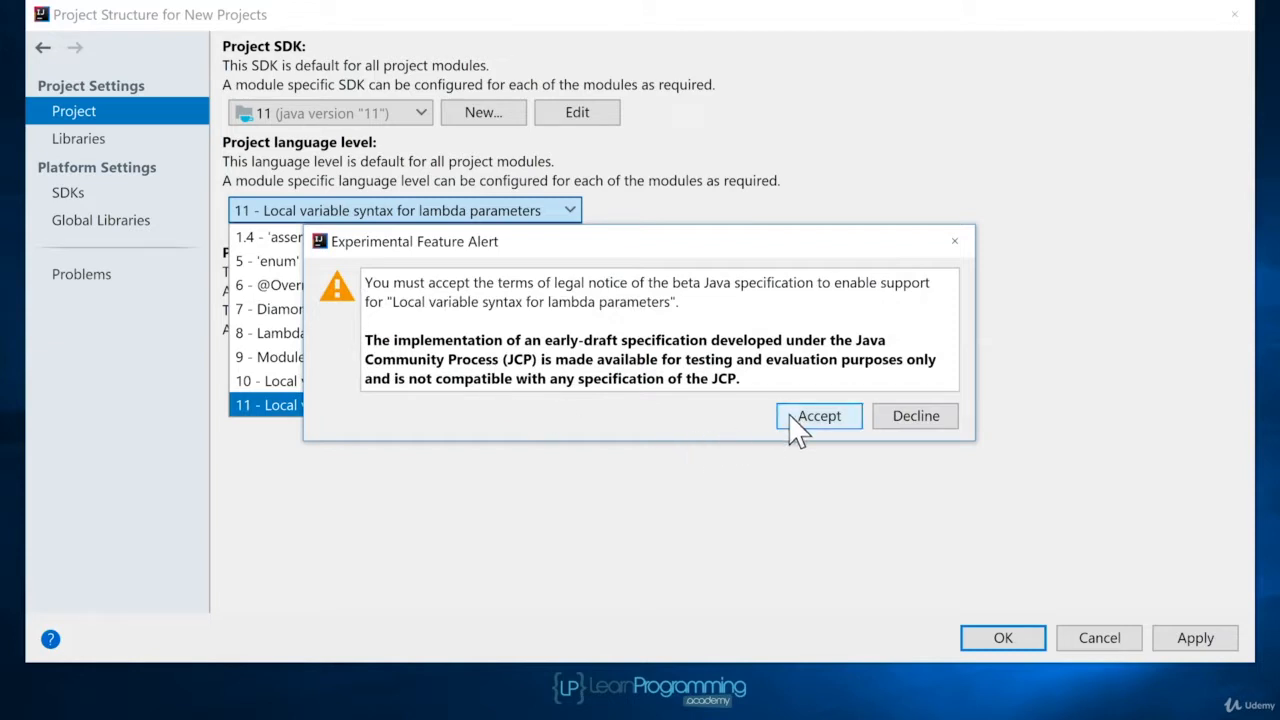
{"action": "left_click", "coordinate": [815, 416]}
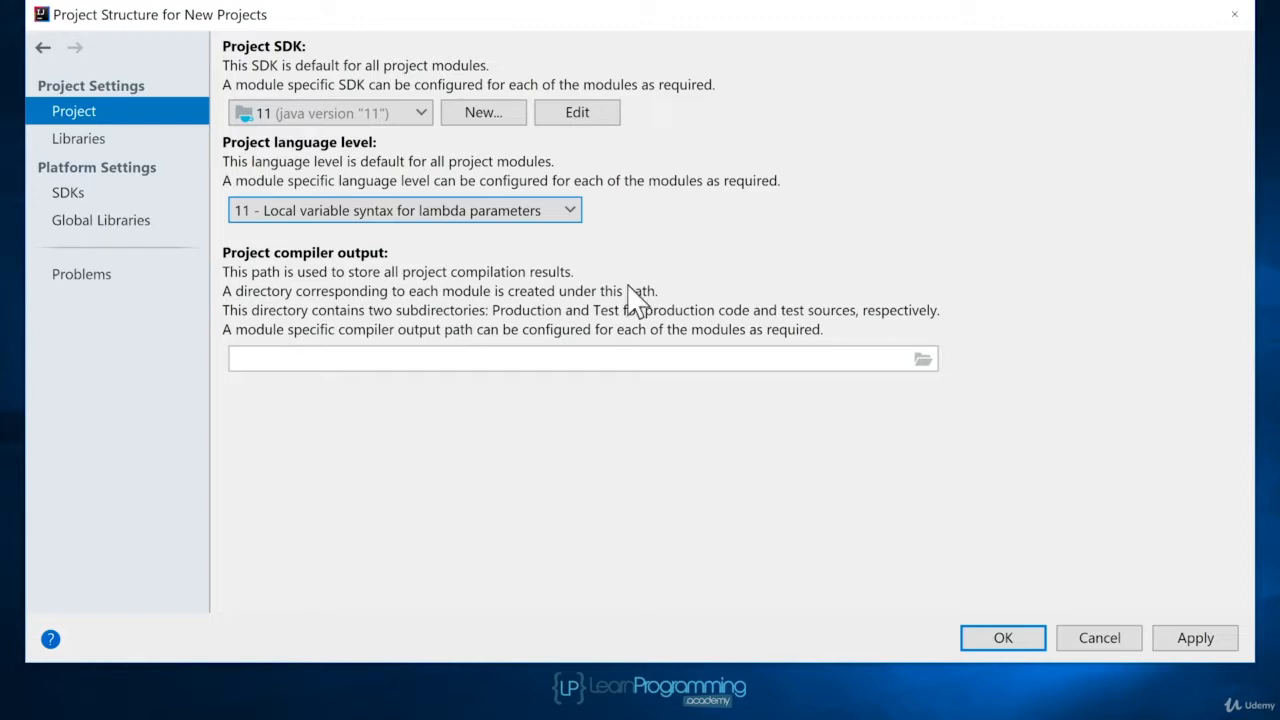
{"action": "left_click", "coordinate": [506, 215]}
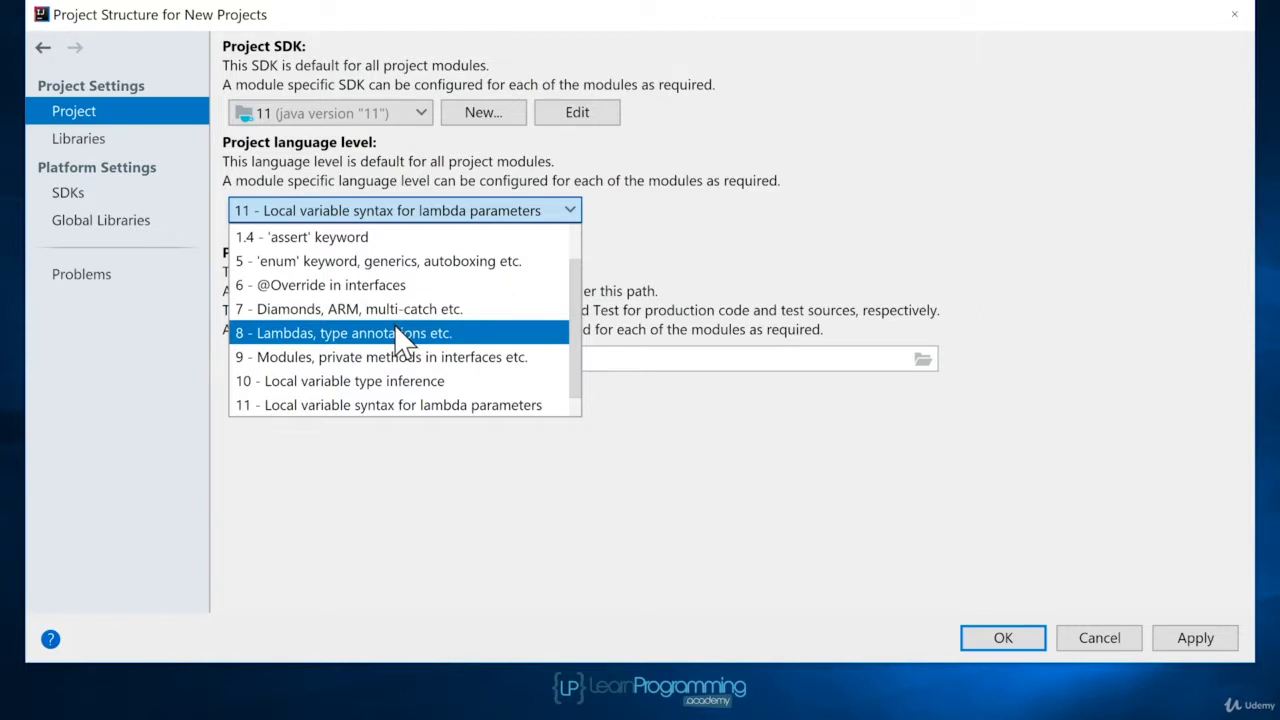
{"action": "left_click", "coordinate": [420, 404]}
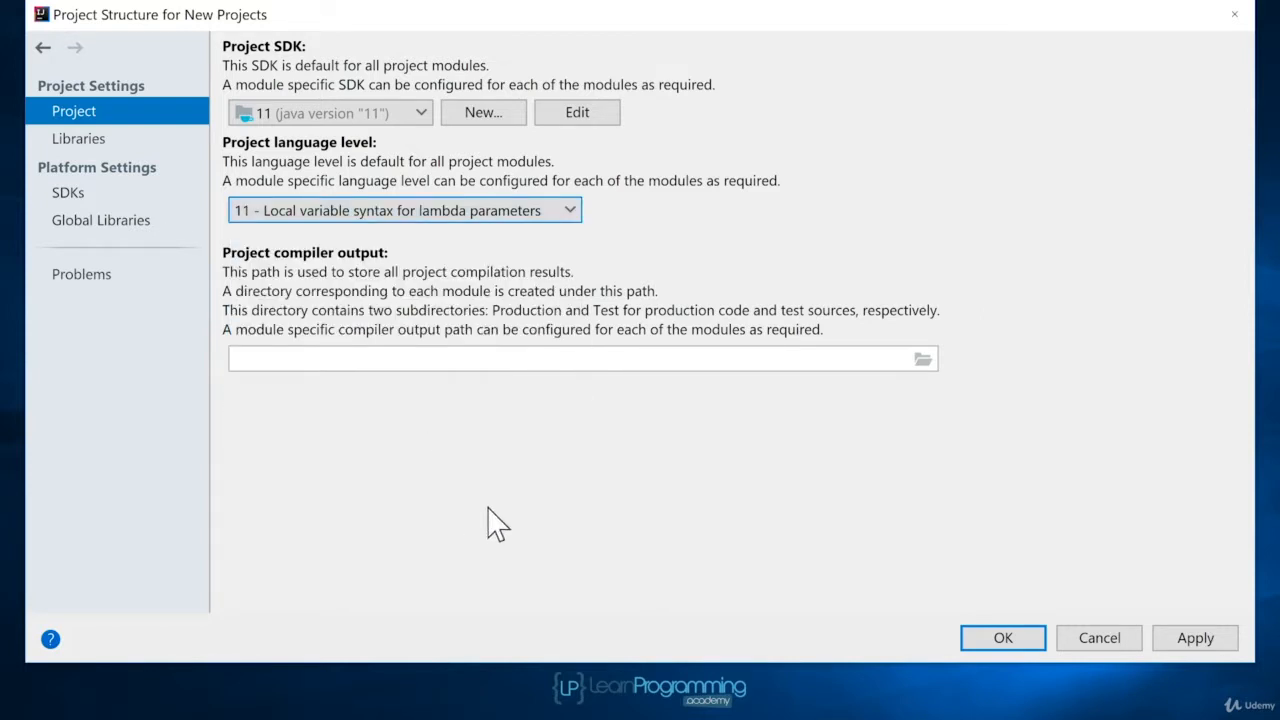
{"action": "left_click", "coordinate": [1014, 628]}
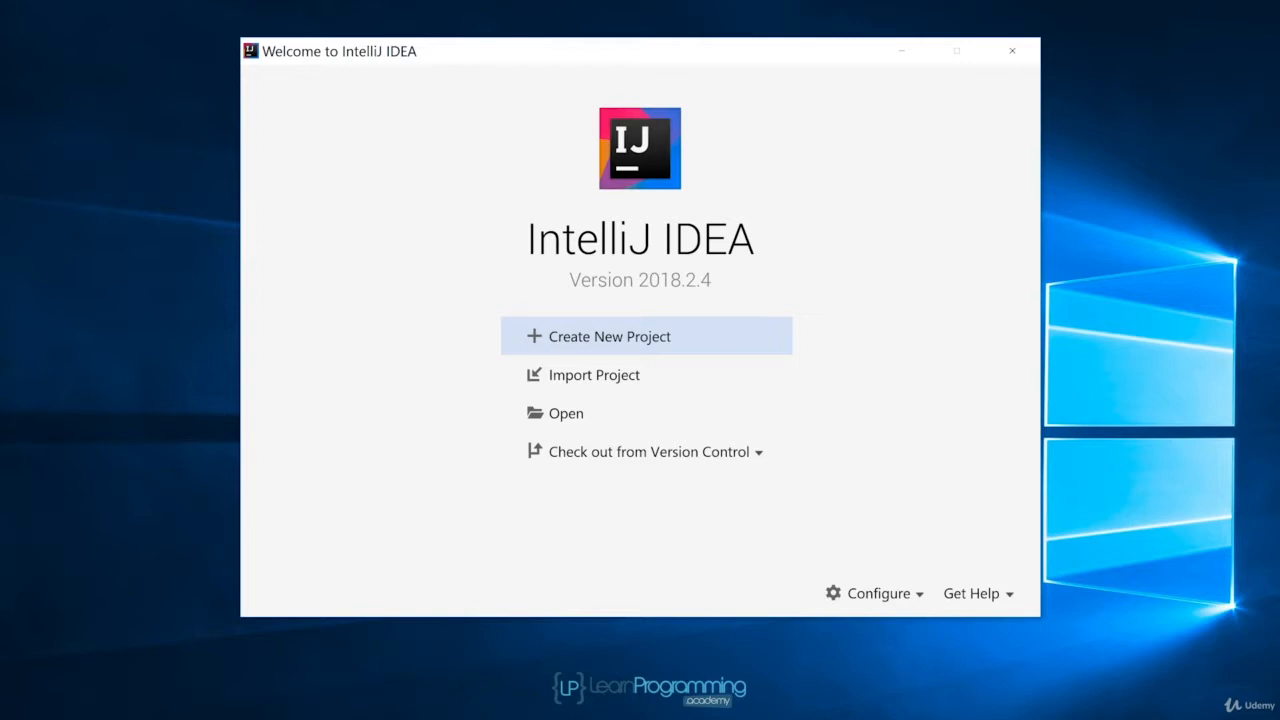
- In the editor's general Auto Import settings, enable adding unambiguous imports on the fly and optimizing imports on the fly
{"action": "left_click", "coordinate": [917, 600]}
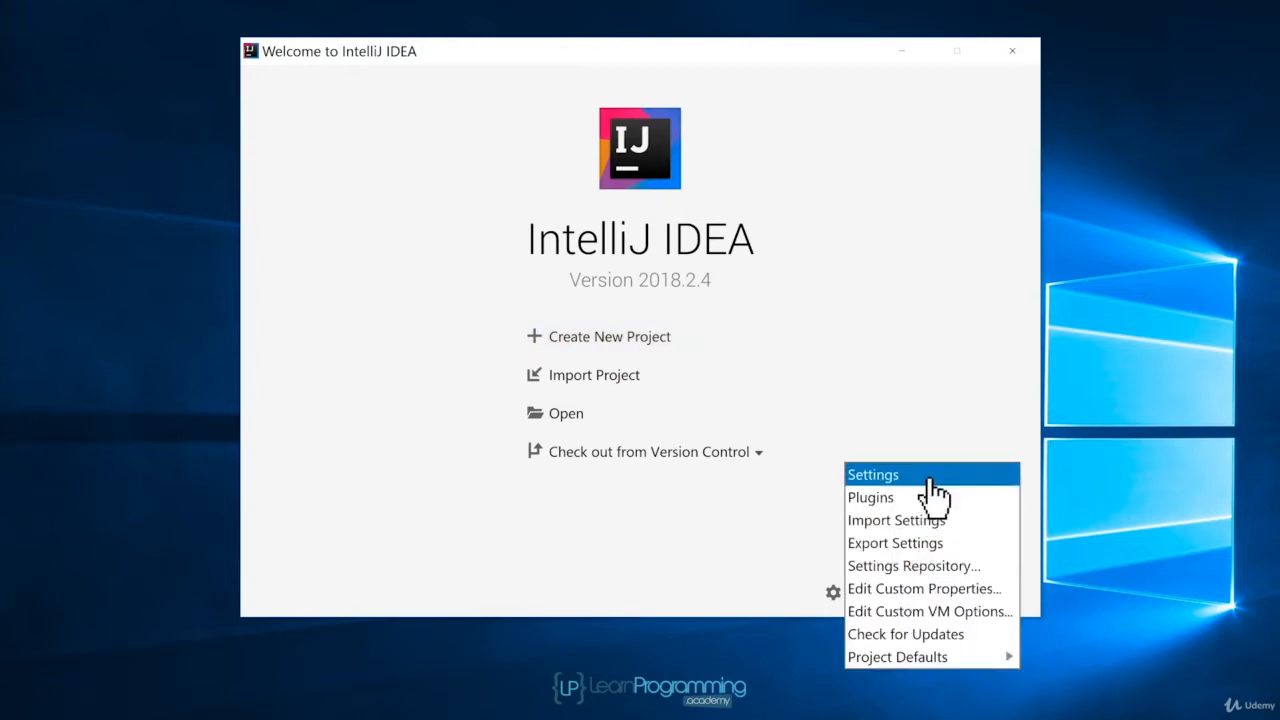
{"action": "left_click", "coordinate": [873, 475]}
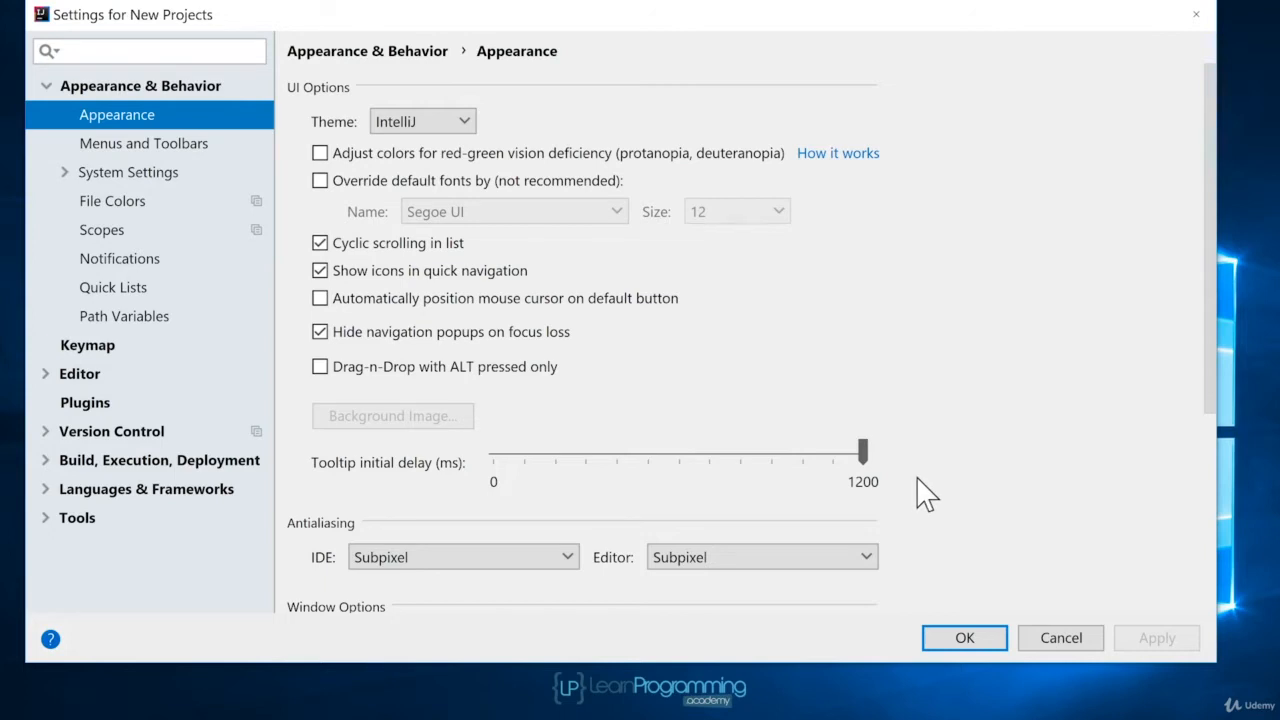
{"action": "left_click", "coordinate": [45, 373]}
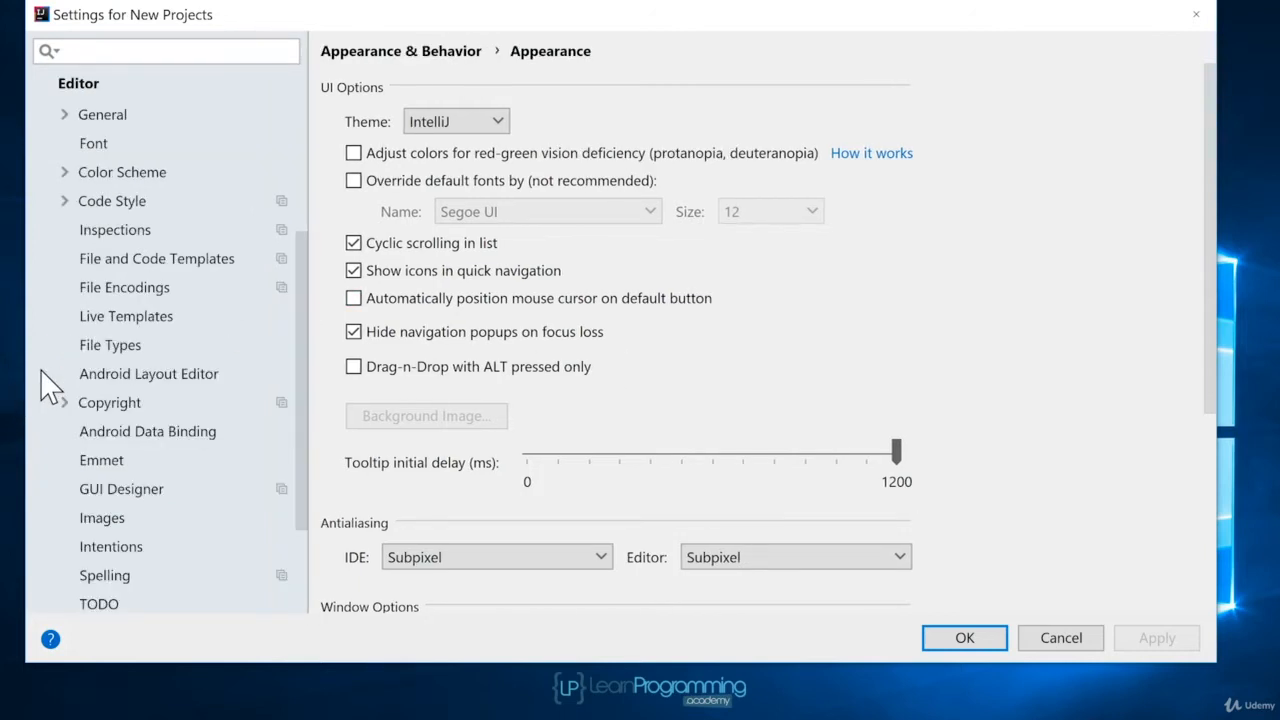
{"action": "left_click", "coordinate": [65, 114]}
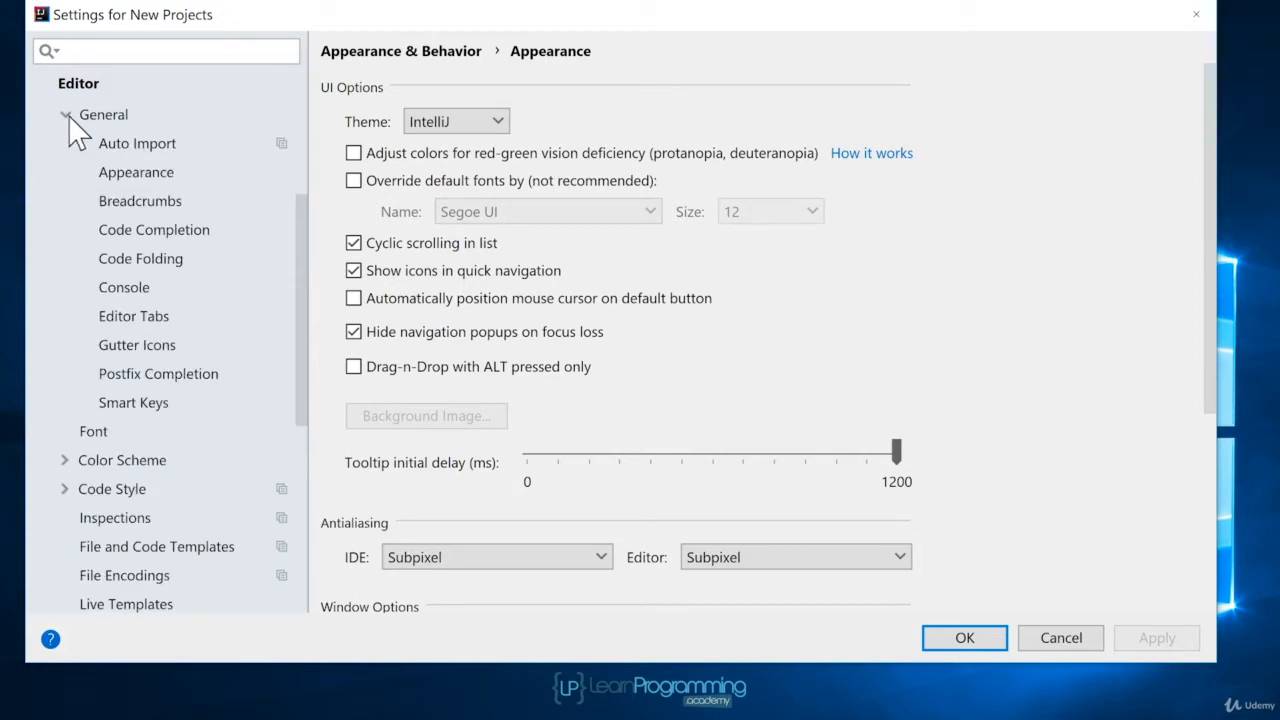
{"action": "left_click", "coordinate": [160, 148]}
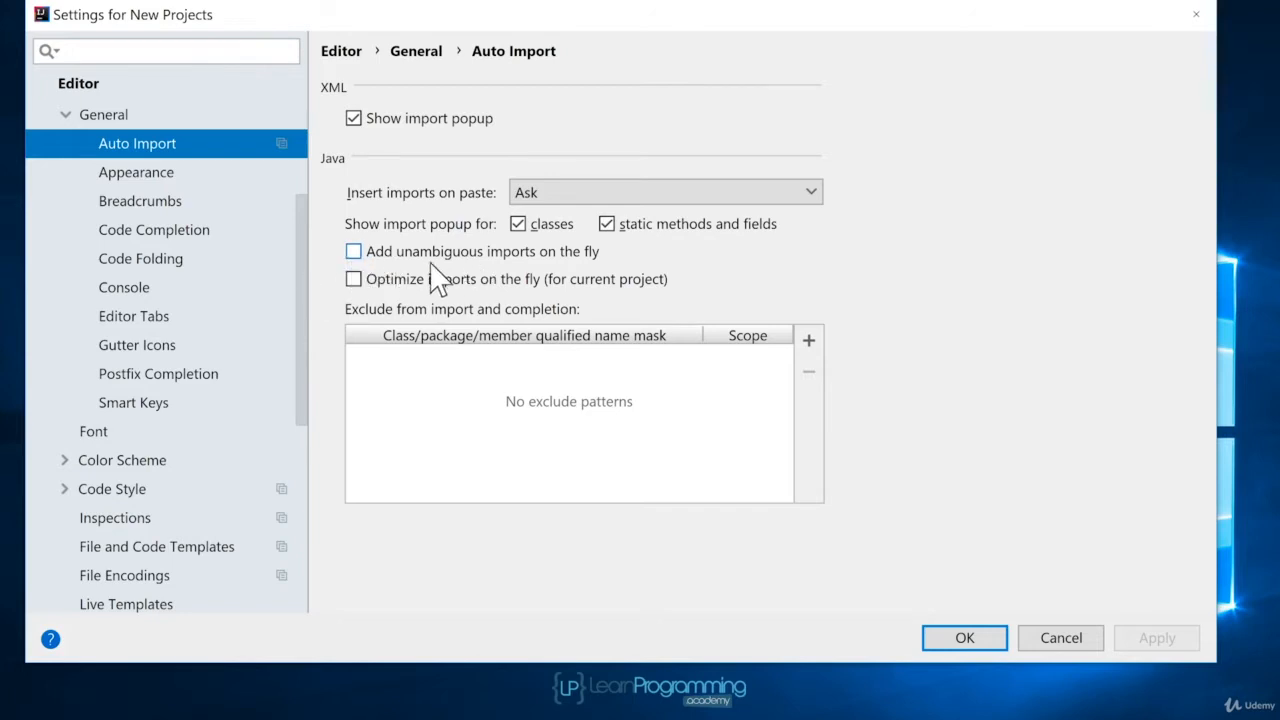
{"action": "left_click", "coordinate": [353, 251]}
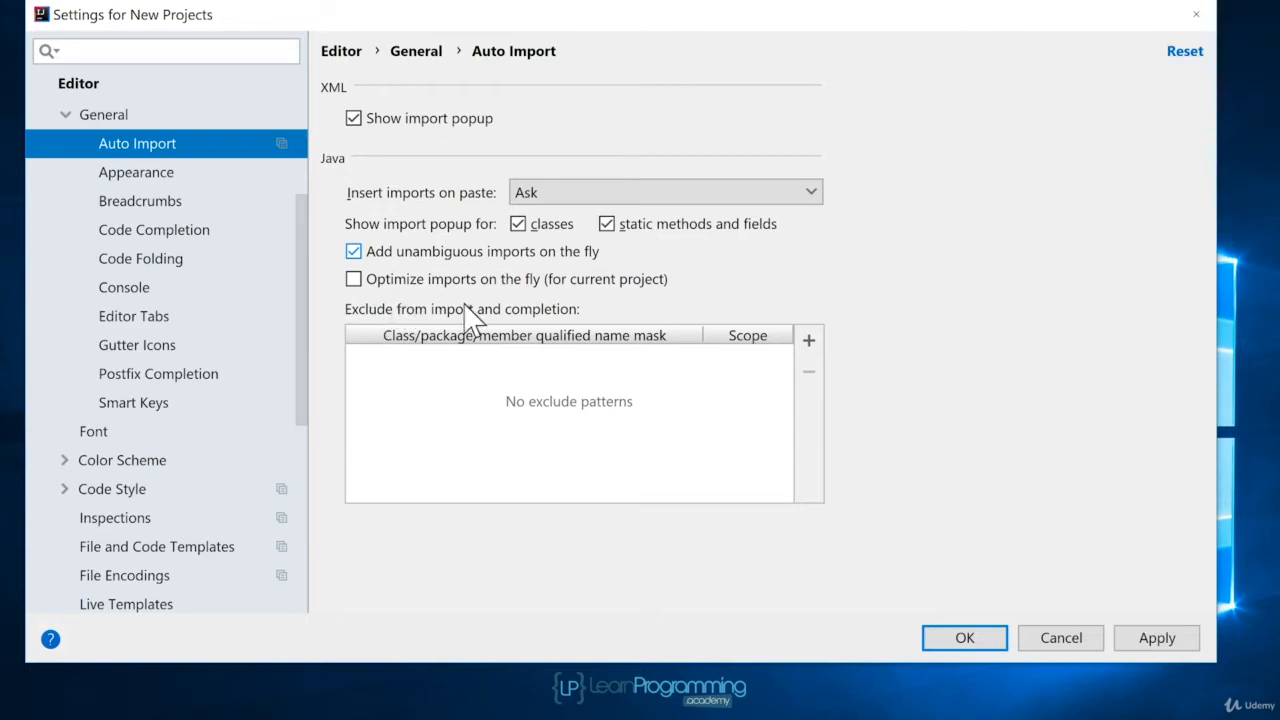
{"action": "left_click", "coordinate": [354, 280]}
- In the editor's Code Folding settings, turn off default collapsing of imports, one-line methods, "Closures", and generic constructor and method parameters, and save all settings
{"action": "left_click", "coordinate": [136, 173]}
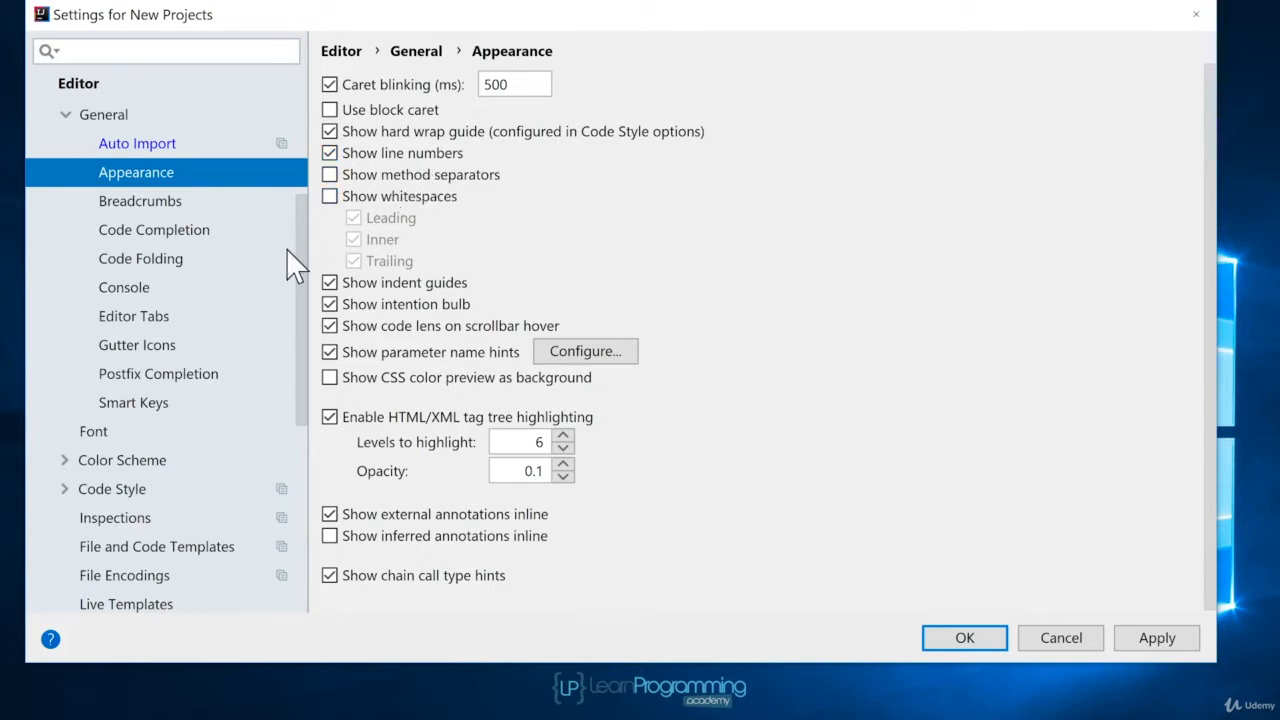
{"action": "left_click", "coordinate": [165, 262]}
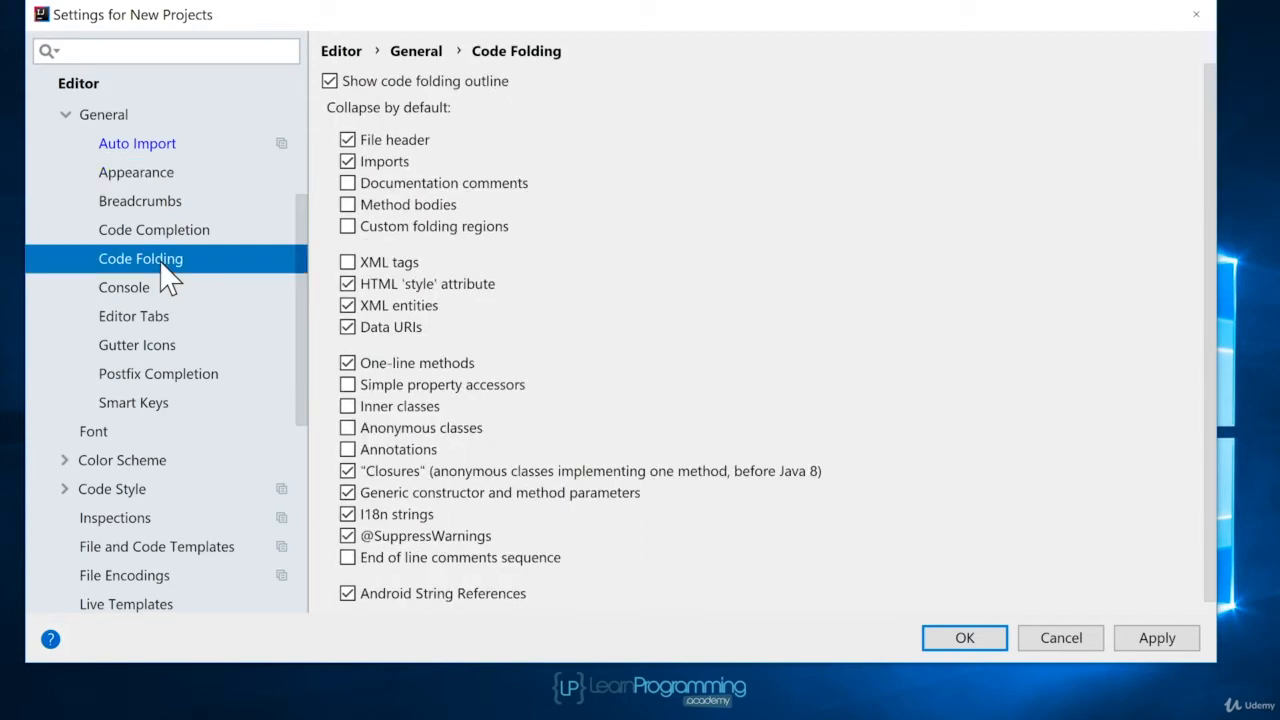
{"action": "left_click", "coordinate": [348, 163]}
{"action": "left_click", "coordinate": [347, 364]}
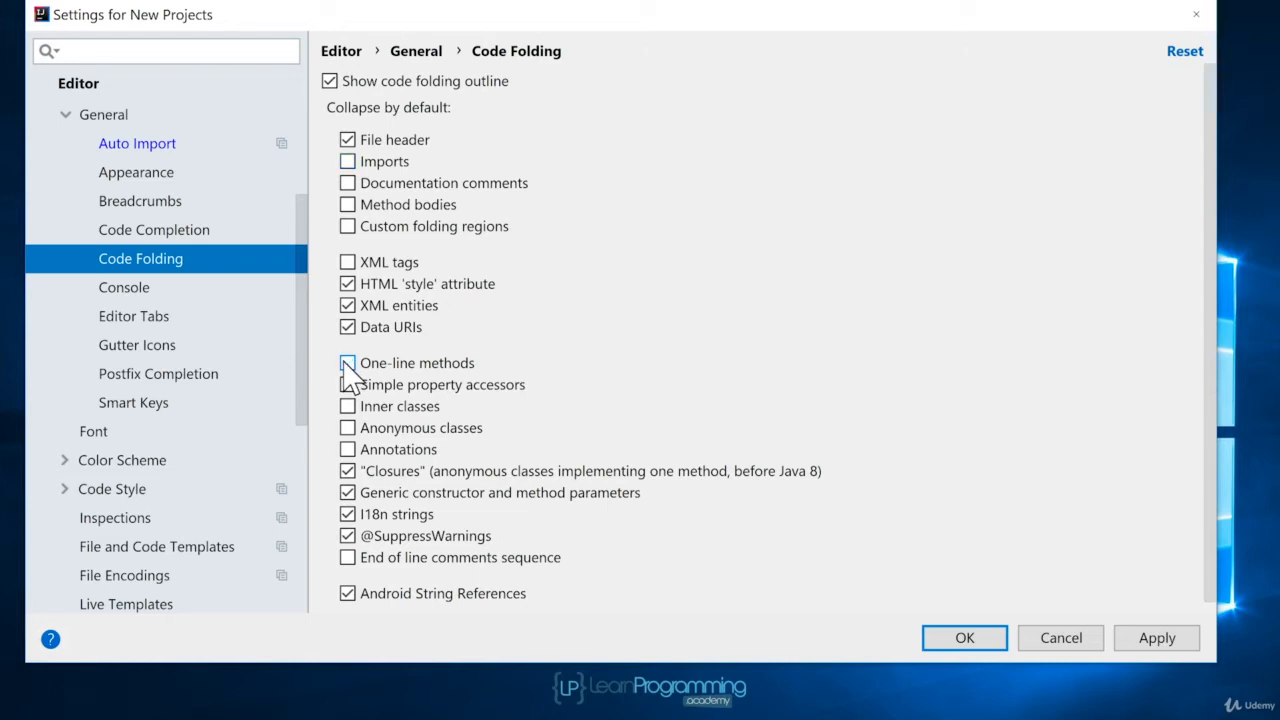
{"action": "left_click", "coordinate": [347, 472]}
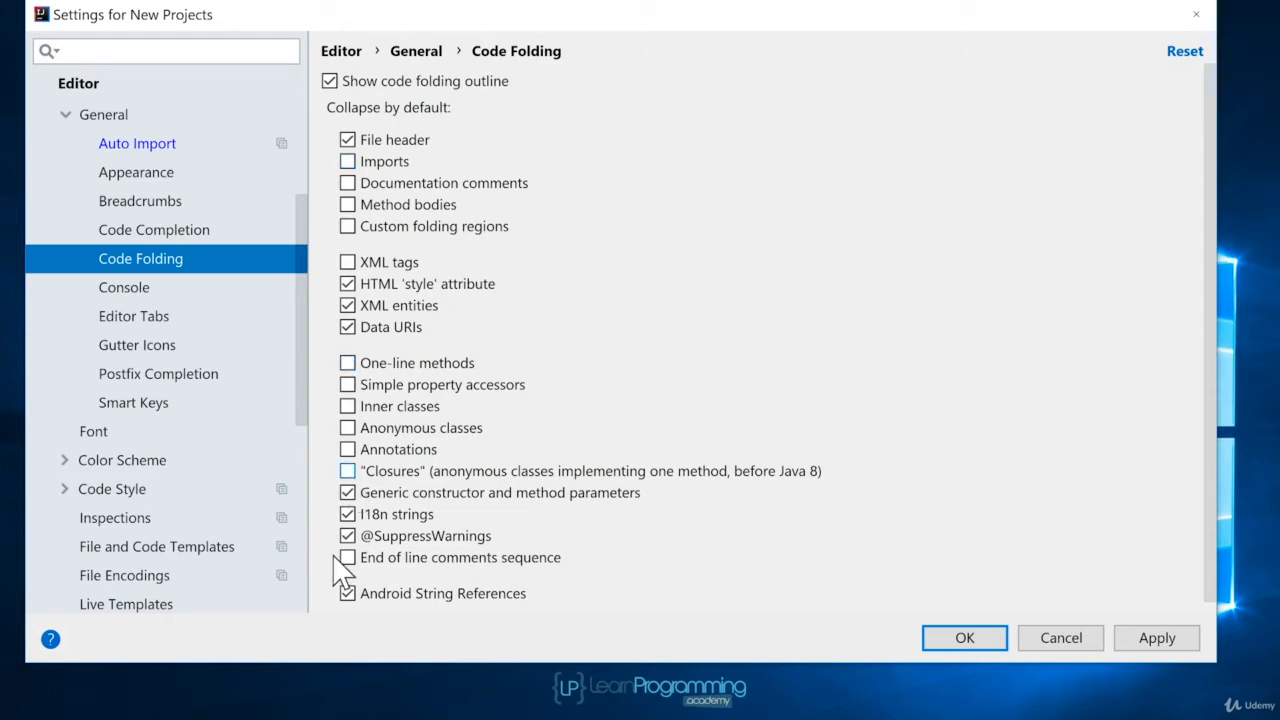
{"action": "left_click", "coordinate": [347, 492]}
{"action": "left_click", "coordinate": [976, 636]}
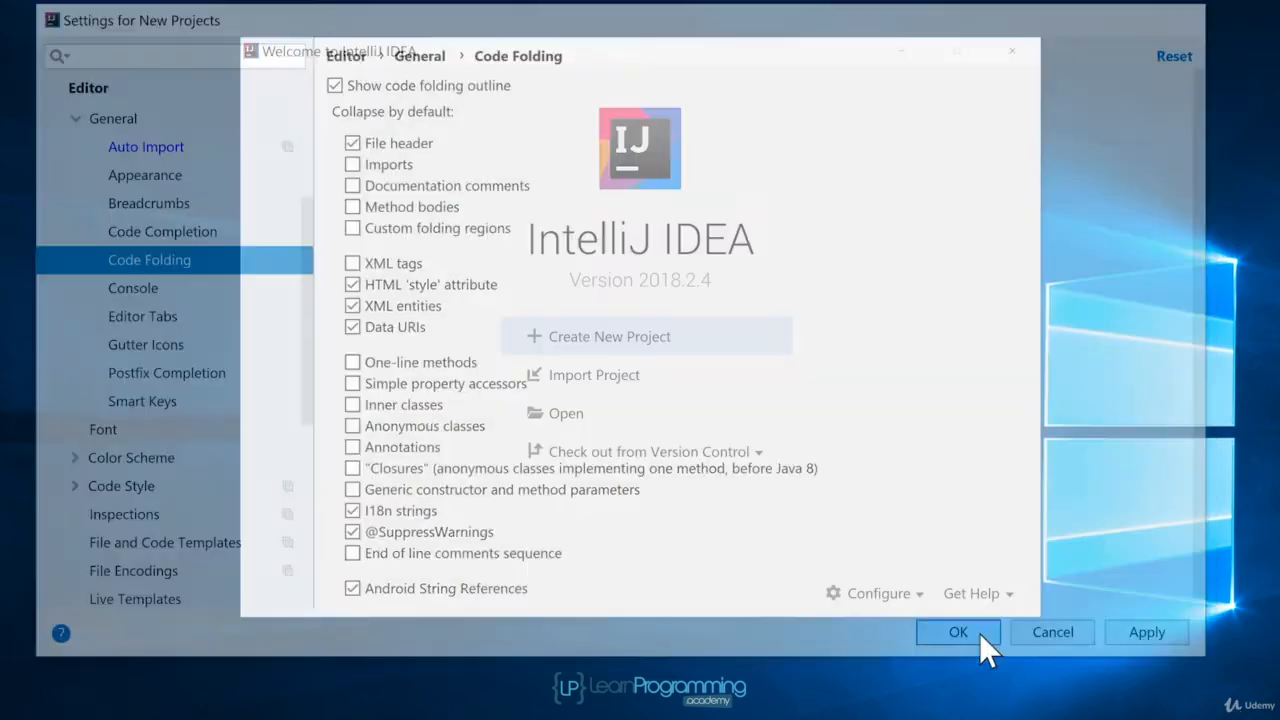